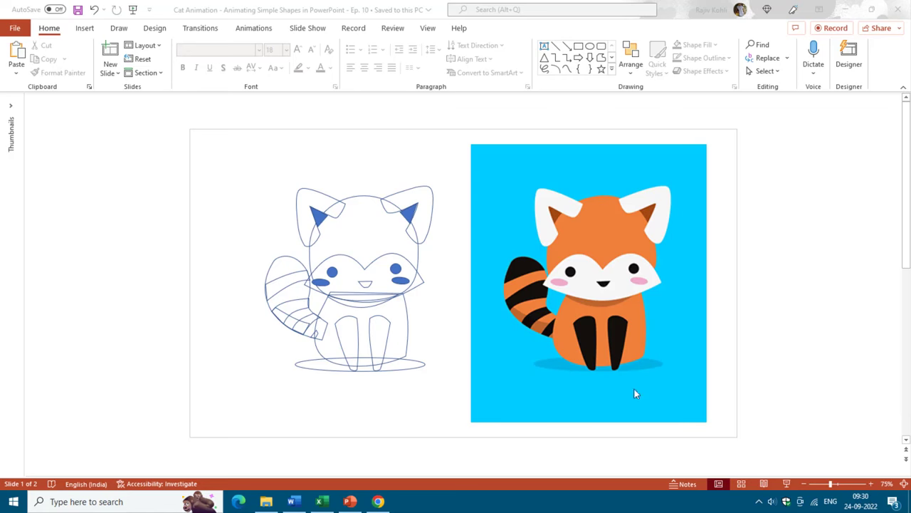
# - Switch to the Word document holding the copied cat drawing and red panda picture
pyautogui.click(292, 501)
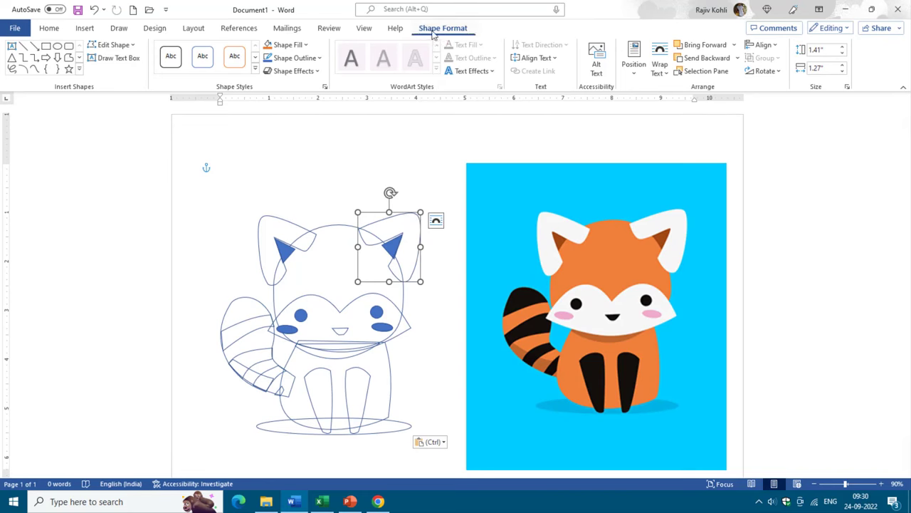
# - Check the ear's fill and outline colour options in Word, then switch to the Excel workbook
pyautogui.click(305, 45)
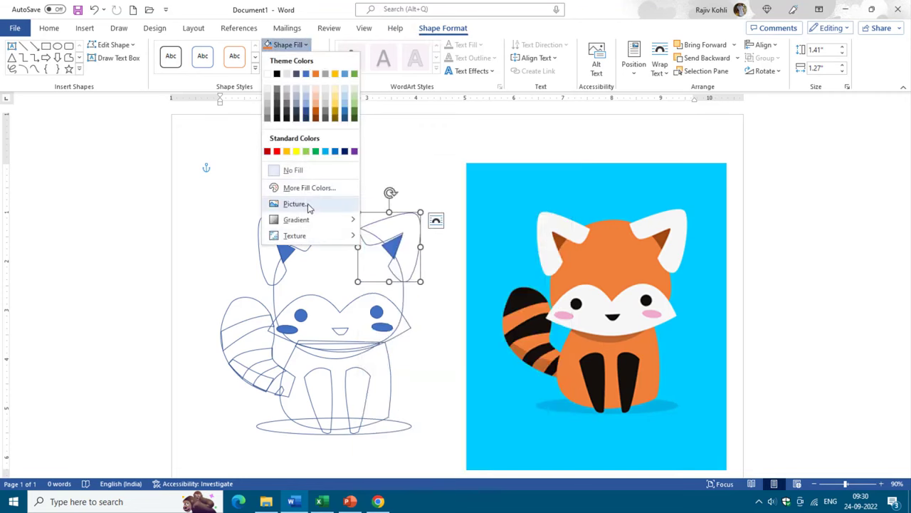
pyautogui.click(297, 47)
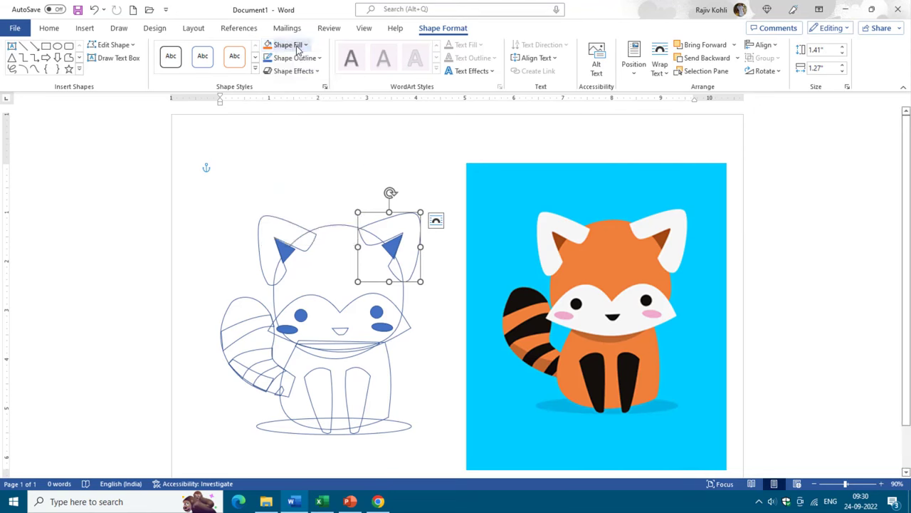
pyautogui.click(299, 59)
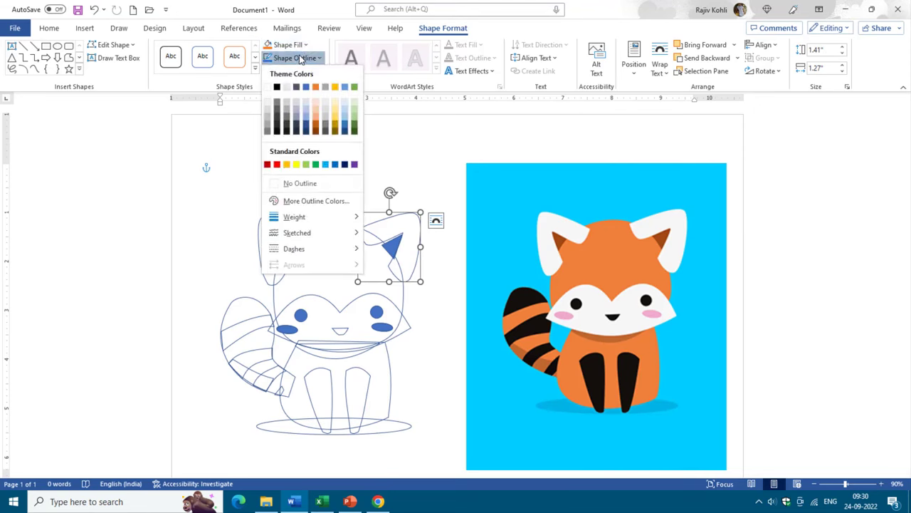
pyautogui.click(299, 58)
pyautogui.click(321, 501)
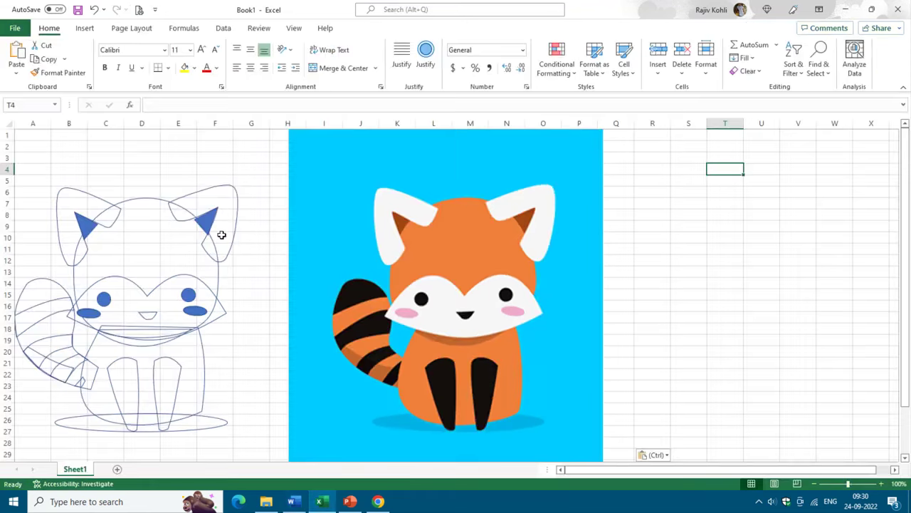
# - In Excel, select the right ear and look through its Shape Fill and Shape Outline choices
pyautogui.click(236, 189)
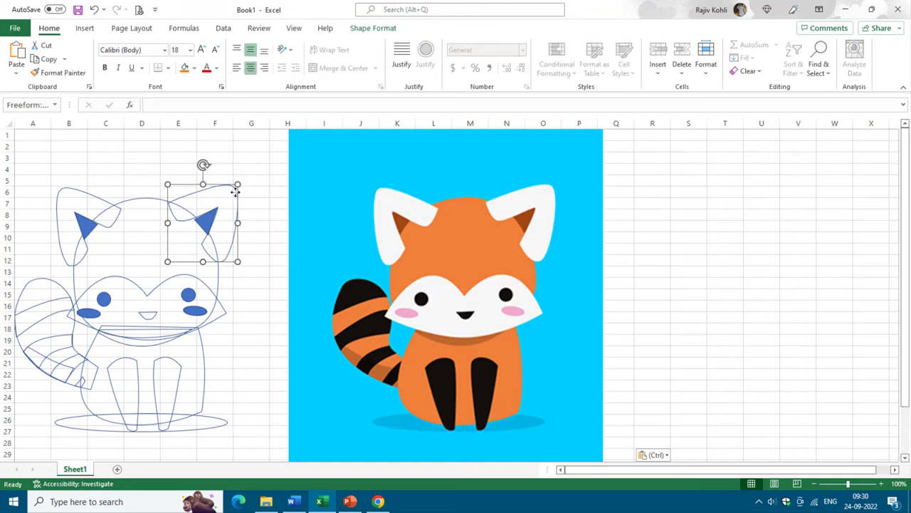
pyautogui.click(384, 28)
pyautogui.click(411, 45)
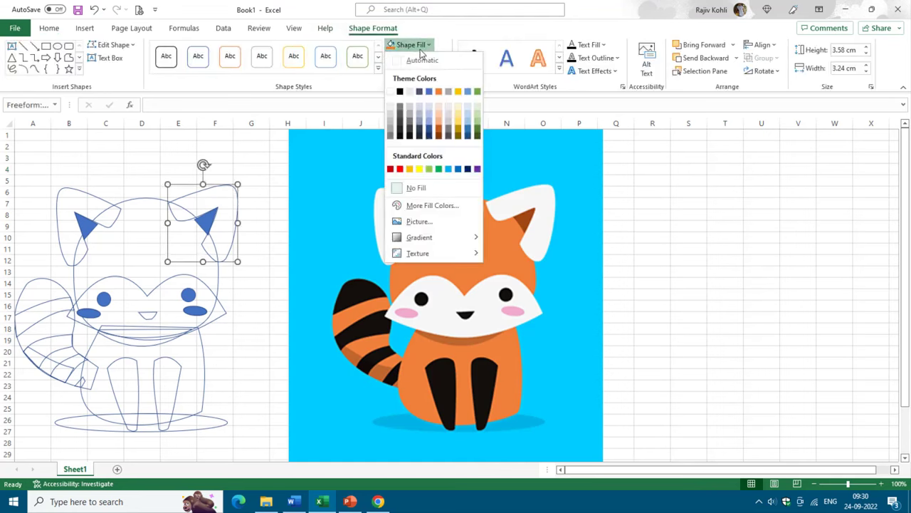
pyautogui.click(413, 45)
pyautogui.click(417, 59)
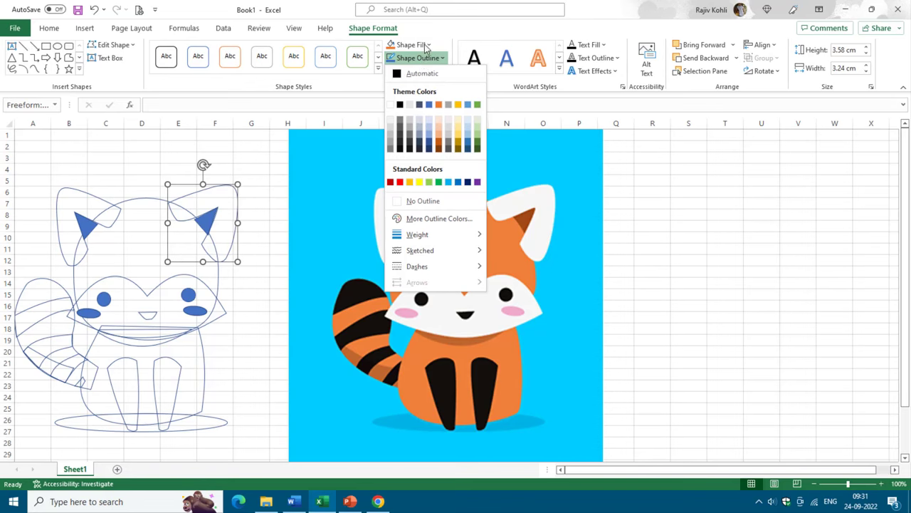
# - Back in PowerPoint, view the right ear's Shape Fill choices including Eyedropper, then open the help article
pyautogui.click(358, 503)
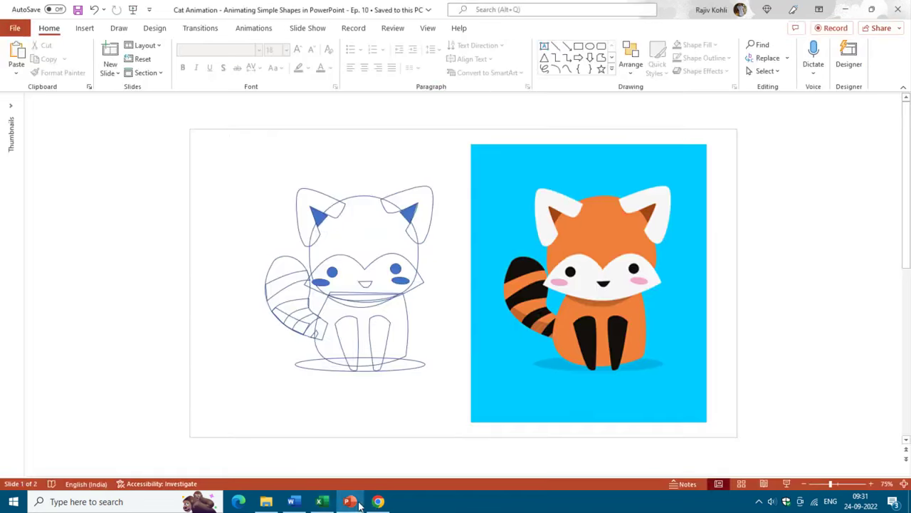
pyautogui.click(422, 189)
pyautogui.click(502, 27)
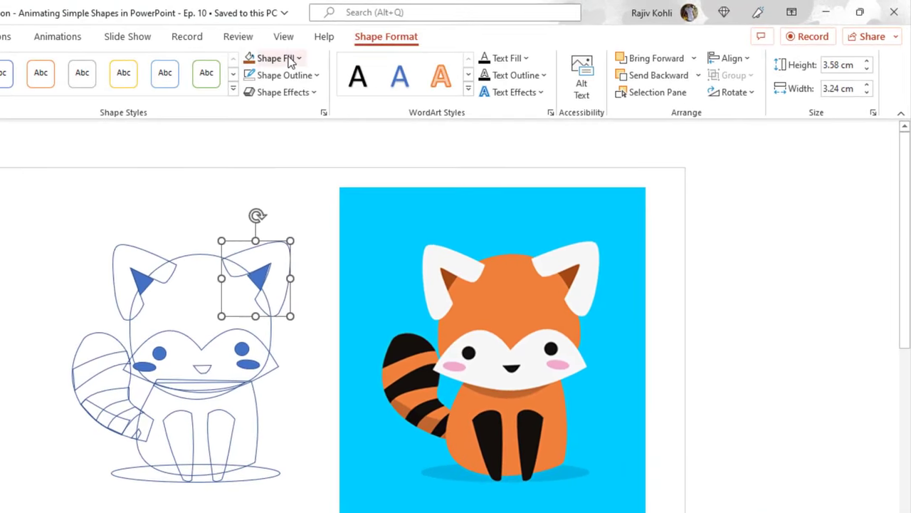
pyautogui.click(291, 61)
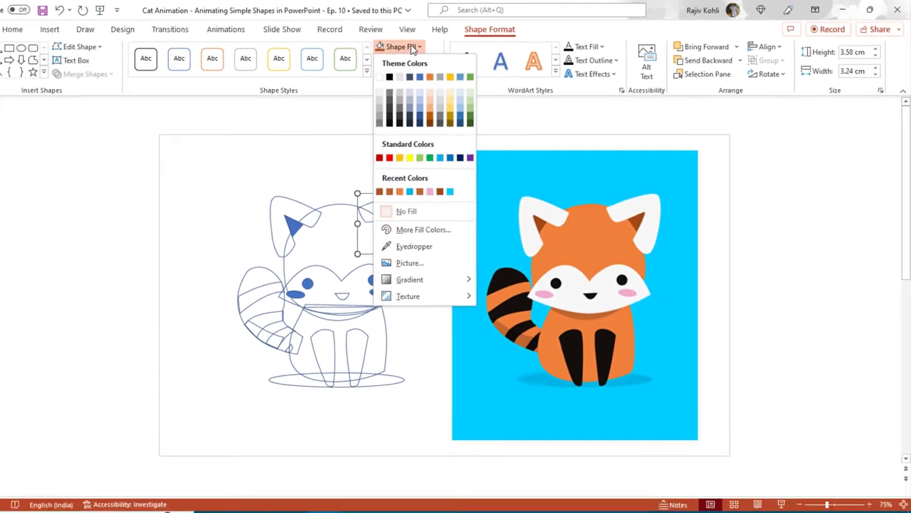
pyautogui.press('Escape')
pyautogui.click(383, 502)
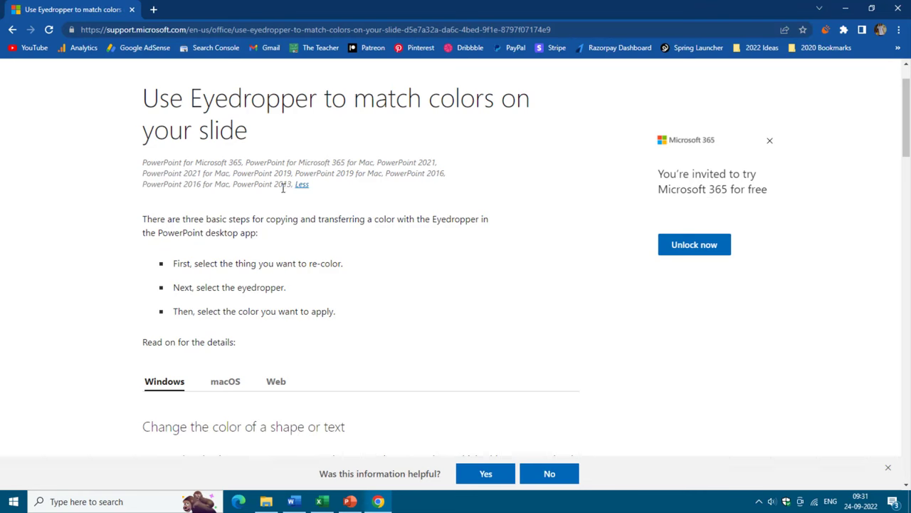
# - Scroll through the Eyedropper help article, then return to PowerPoint
pyautogui.scroll(-6, 299, 203)
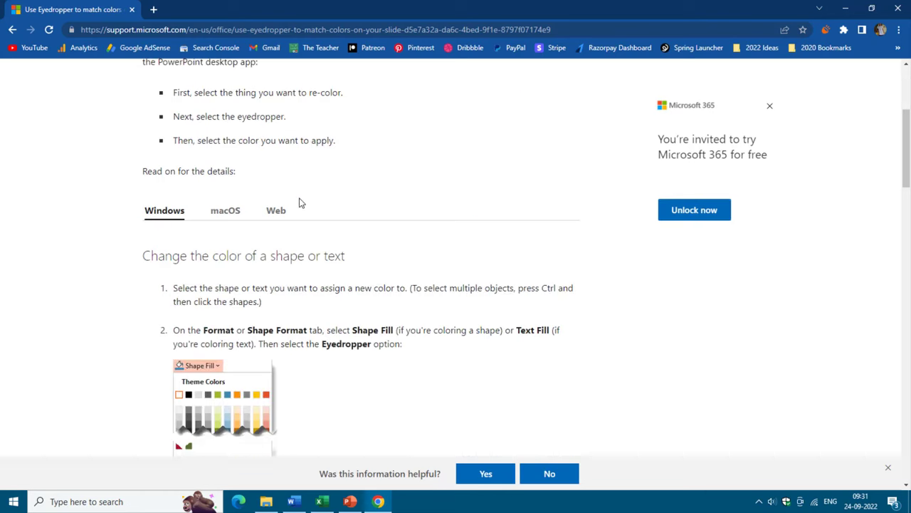
pyautogui.scroll(-6, 299, 203)
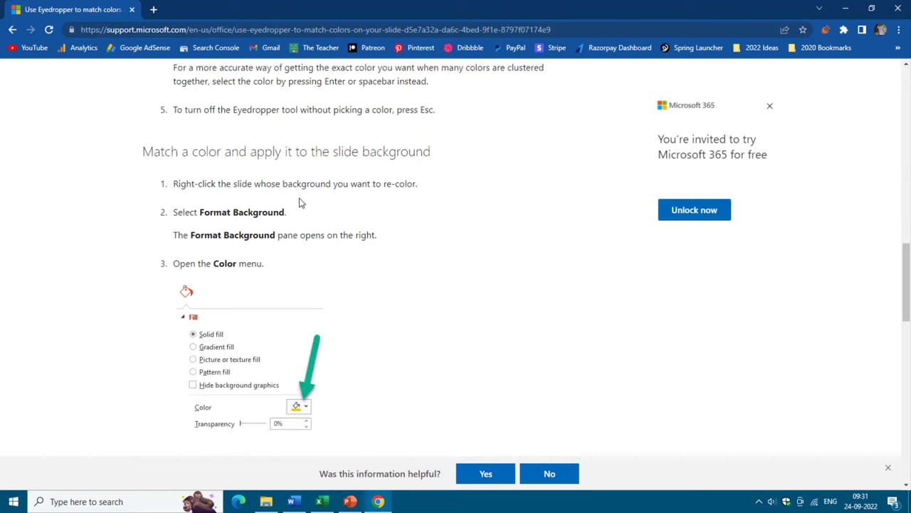
pyautogui.click(349, 501)
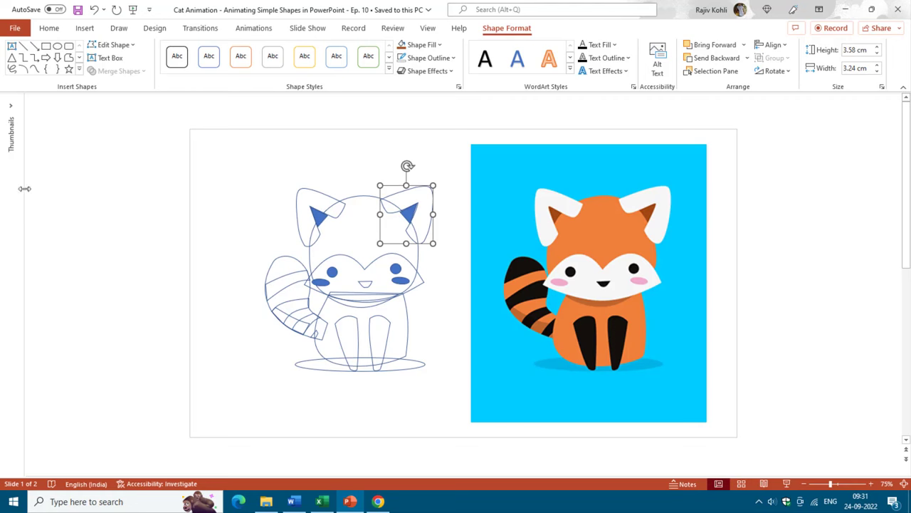
# - Show the thumbnails pane, inspect the finished pandas on slide 2, and go back to slide 1
pyautogui.moveTo(26, 189); pyautogui.dragTo(93, 198)
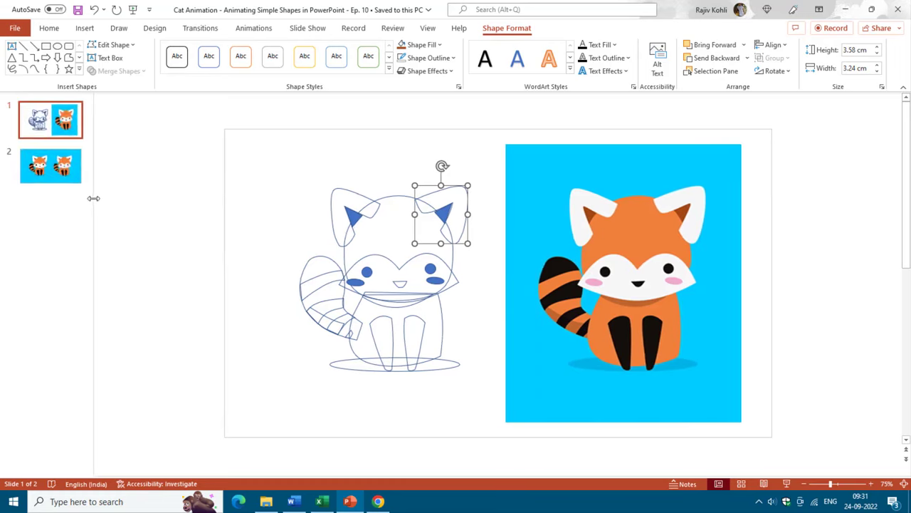
pyautogui.click(62, 171)
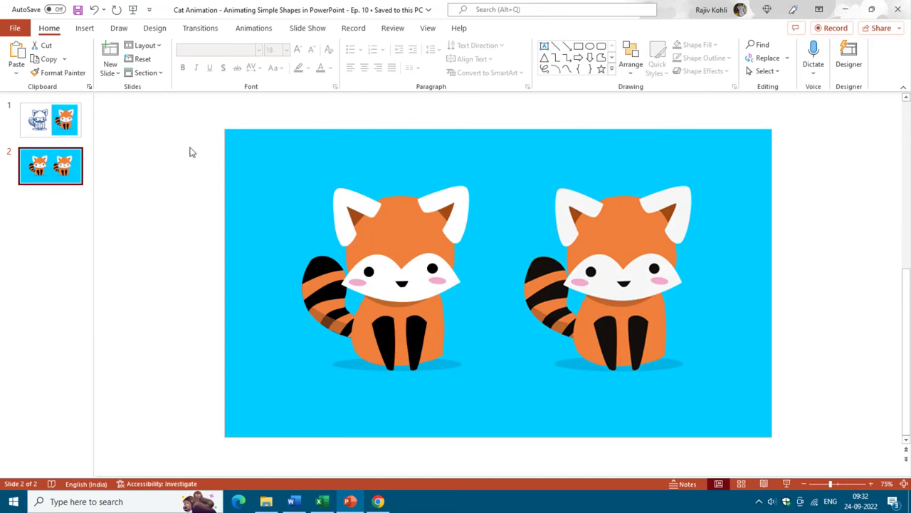
pyautogui.moveTo(191, 152); pyautogui.dragTo(492, 396)
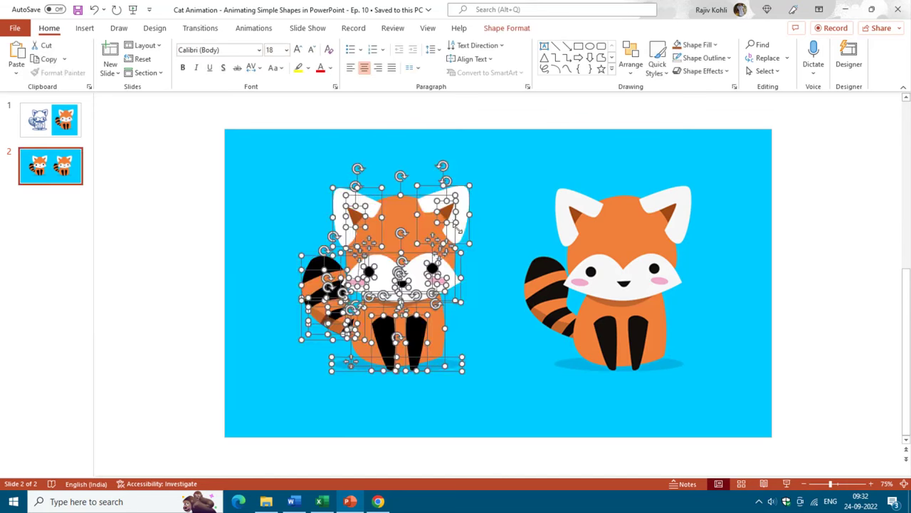
pyautogui.click(614, 232)
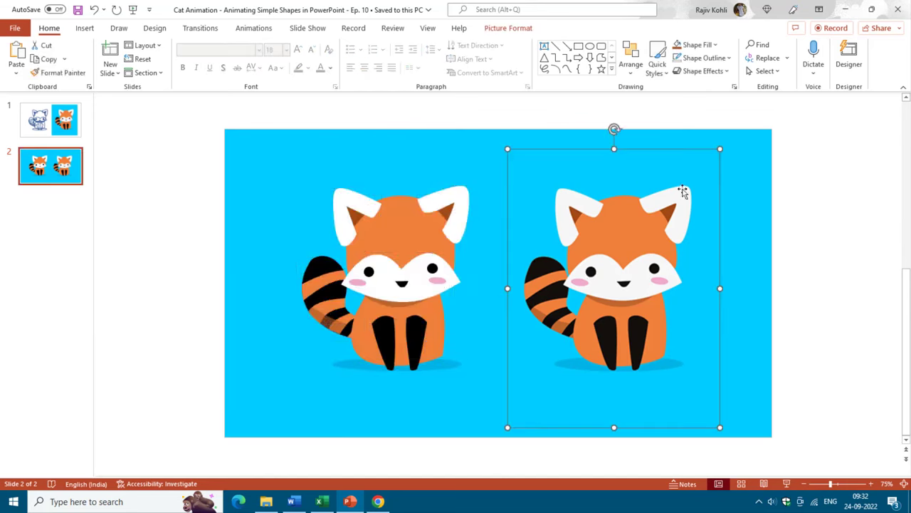
pyautogui.click(50, 121)
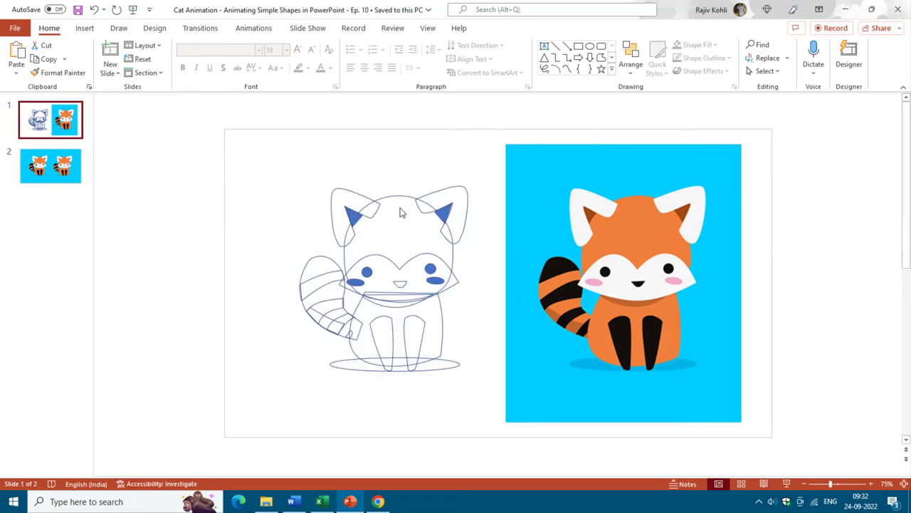
# - Make the left ear white with no outline, then select the left blue inner-ear triangle
pyautogui.scroll(3, 474, 223)
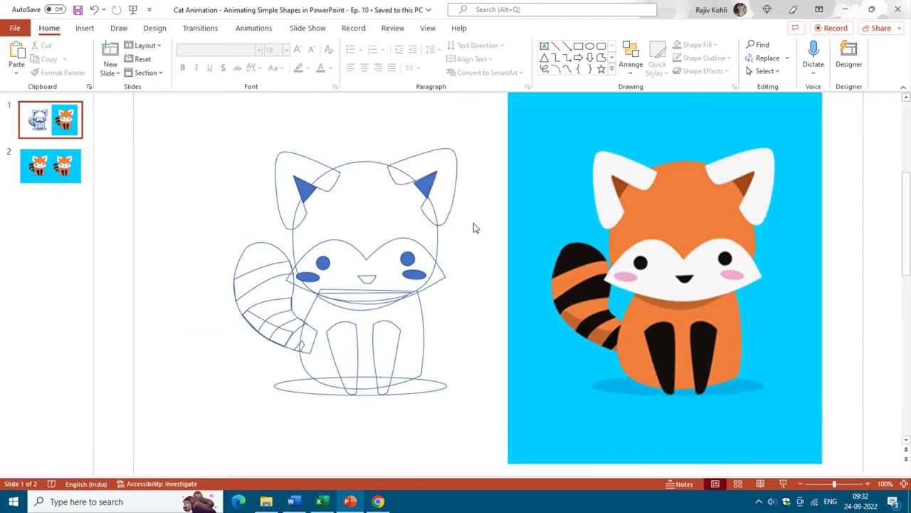
pyautogui.click(300, 156)
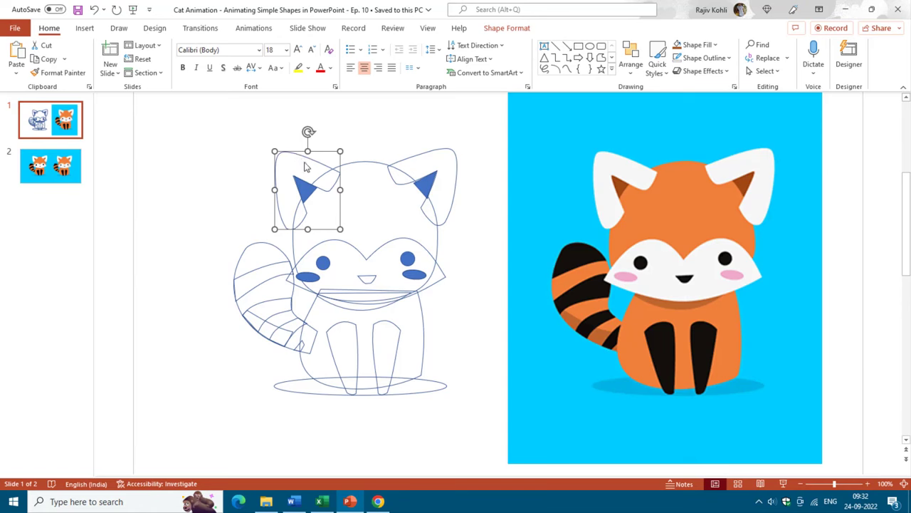
pyautogui.click(507, 28)
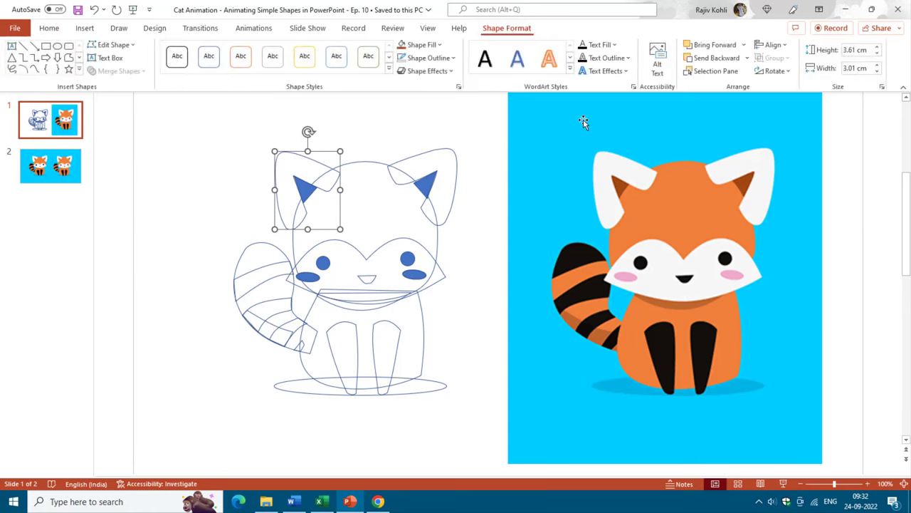
pyautogui.click(436, 45)
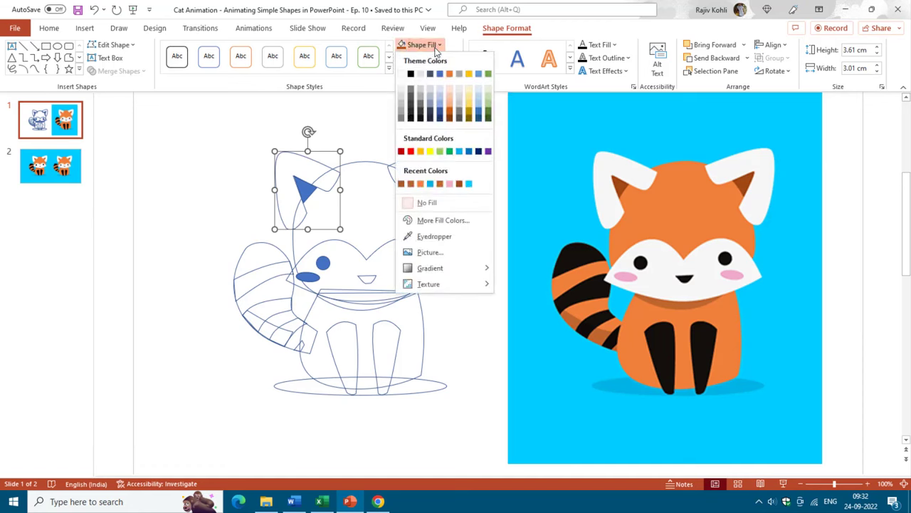
pyautogui.click(401, 77)
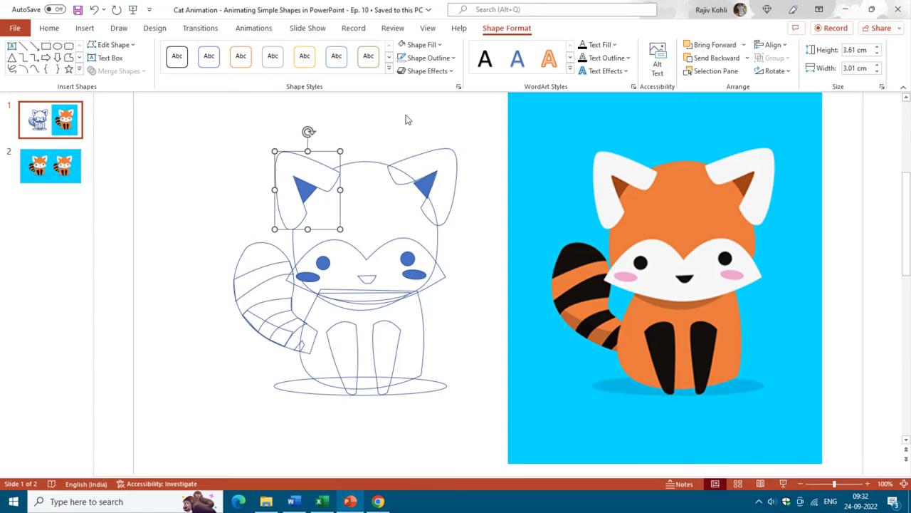
pyautogui.click(430, 60)
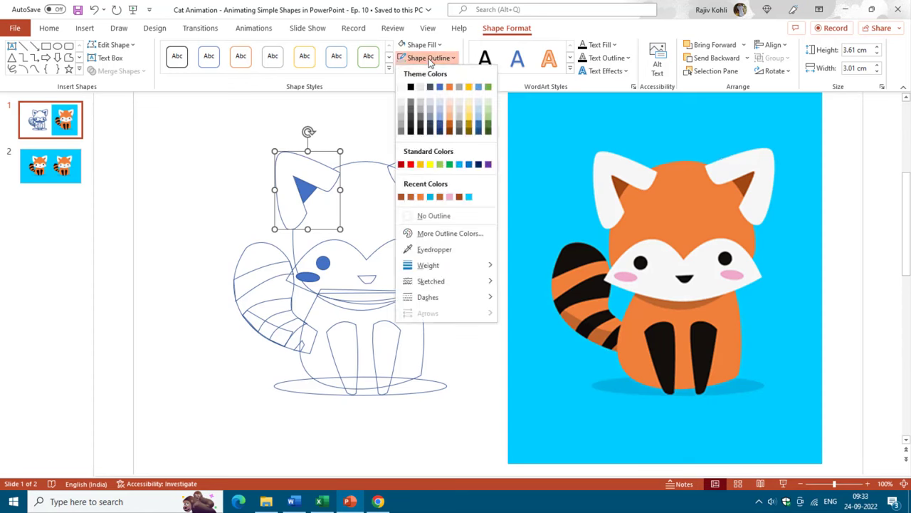
pyautogui.click(436, 217)
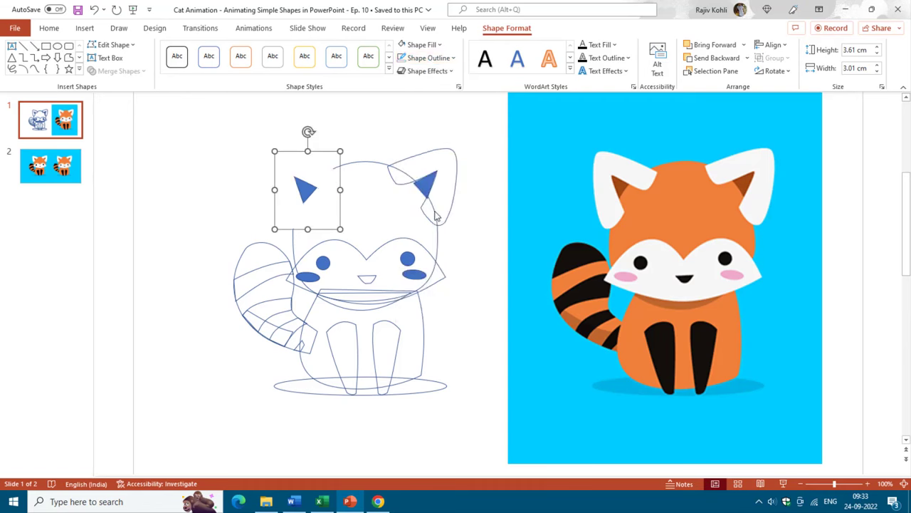
pyautogui.click(155, 177)
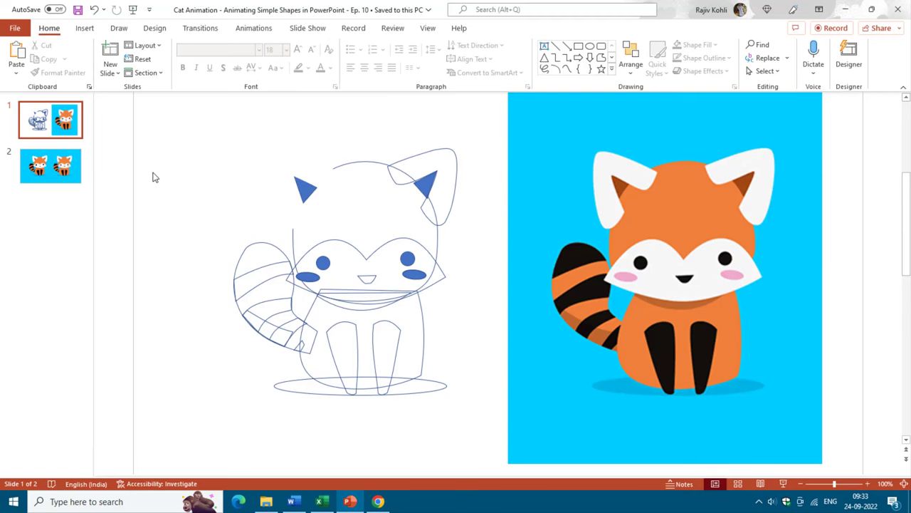
pyautogui.click(315, 188)
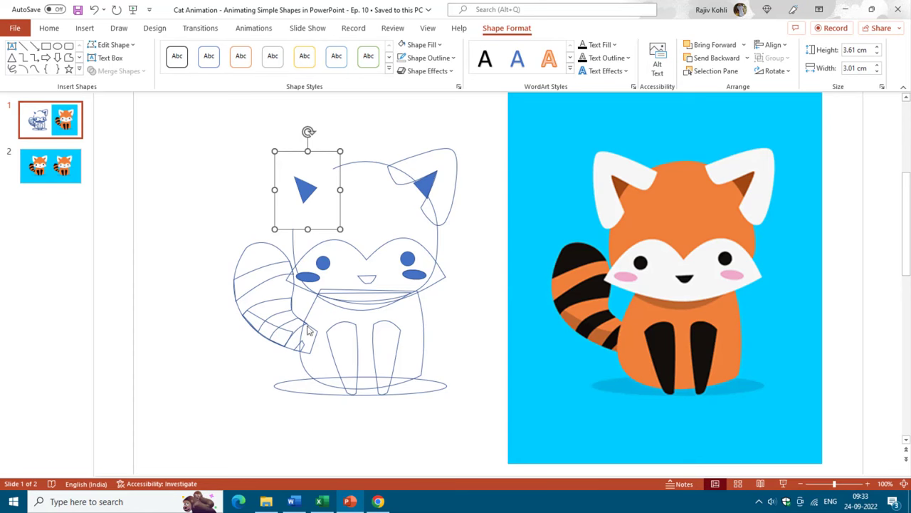
# - Open Format Background with solid fill and start the Eyedropper from the Color dropdown
pyautogui.rightClick(168, 311)
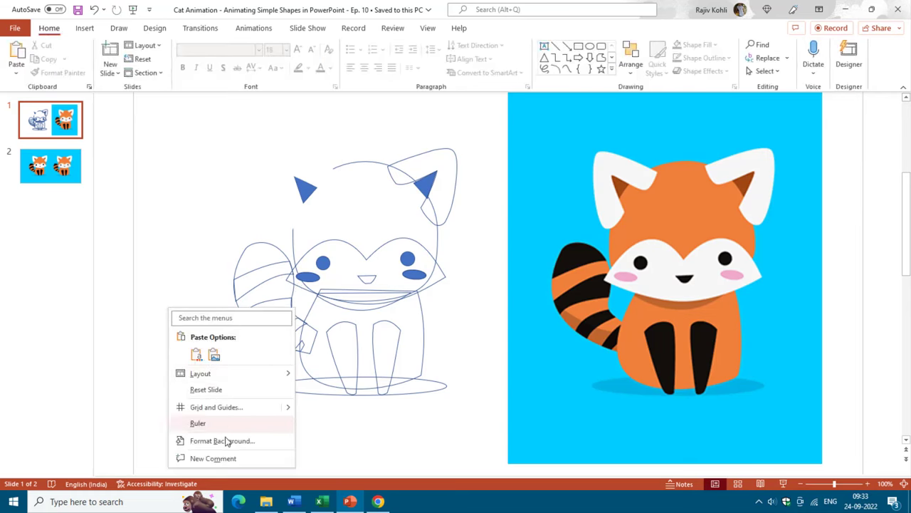
pyautogui.press('Escape')
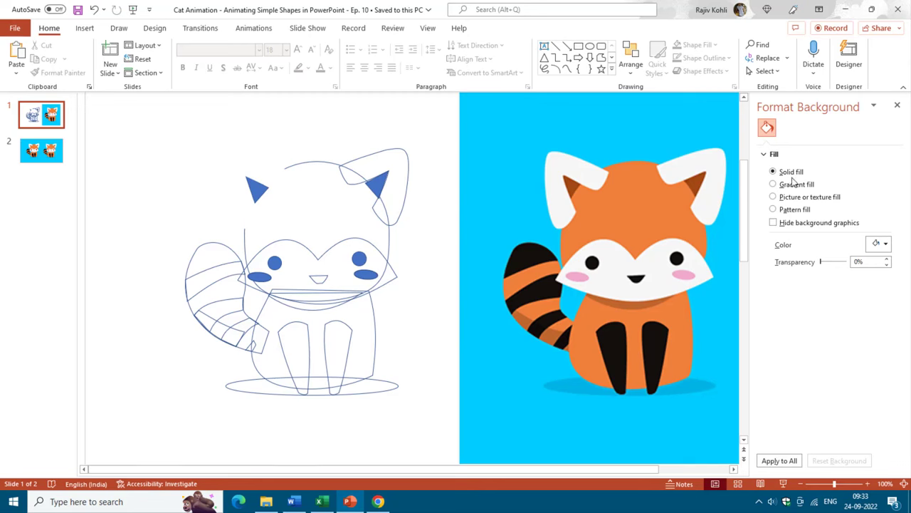
pyautogui.click(881, 244)
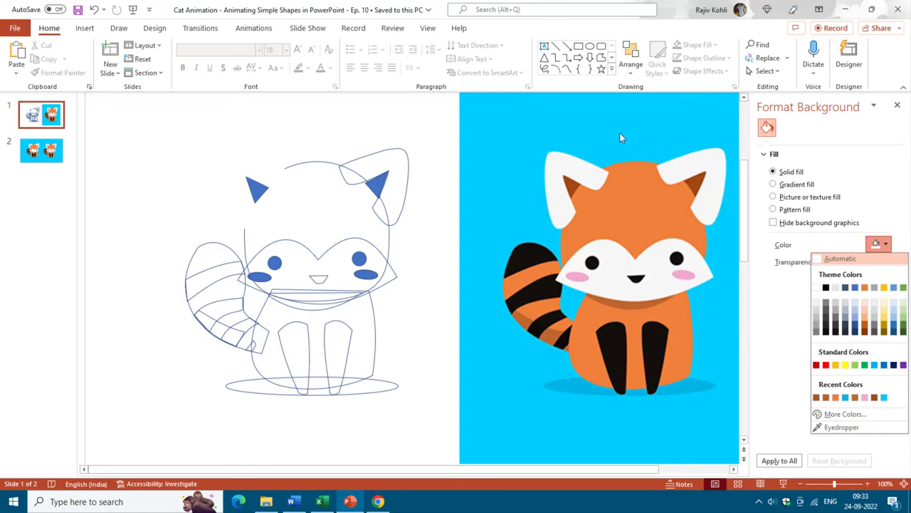
pyautogui.click(842, 427)
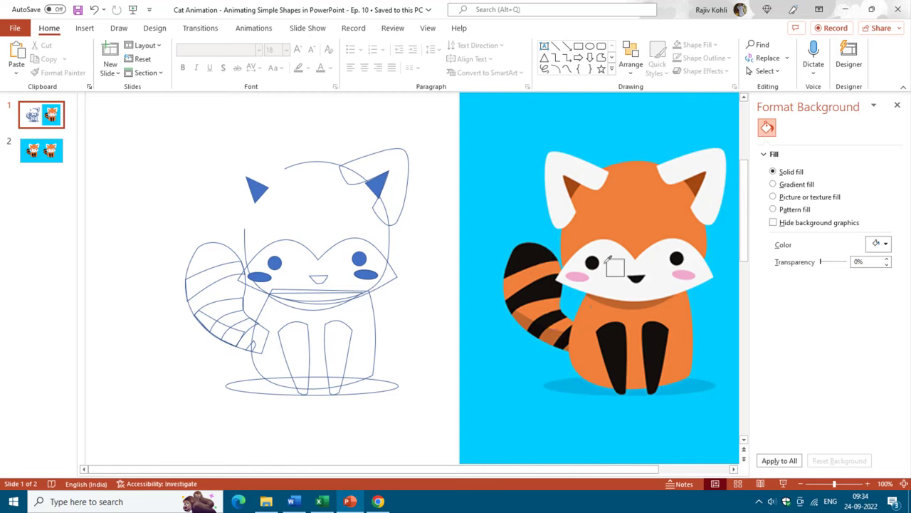
# - Sample the picture's sky blue for the background, then make the right ear white with no outline
pyautogui.click(504, 142)
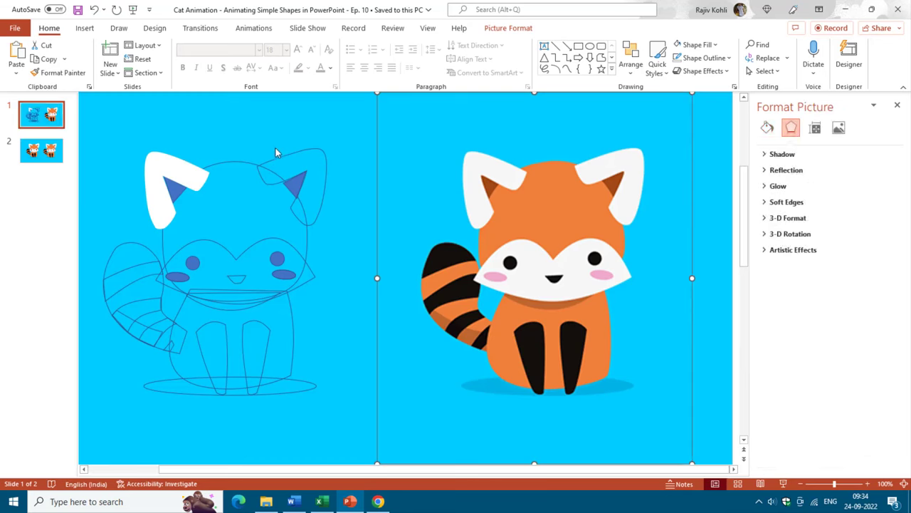
pyautogui.keyDown('ctrl'); pyautogui.scroll(-2, 349, 238); pyautogui.keyUp('ctrl')
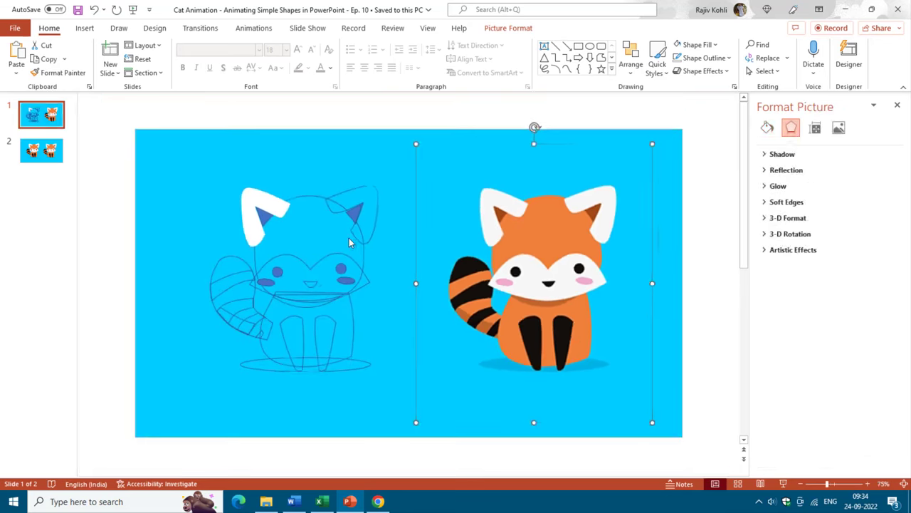
pyautogui.click(363, 187)
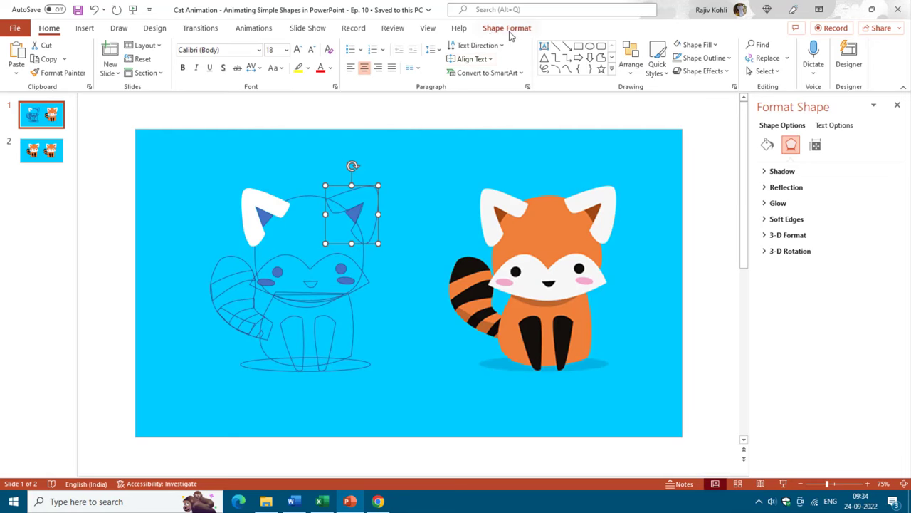
pyautogui.click(506, 29)
pyautogui.click(420, 44)
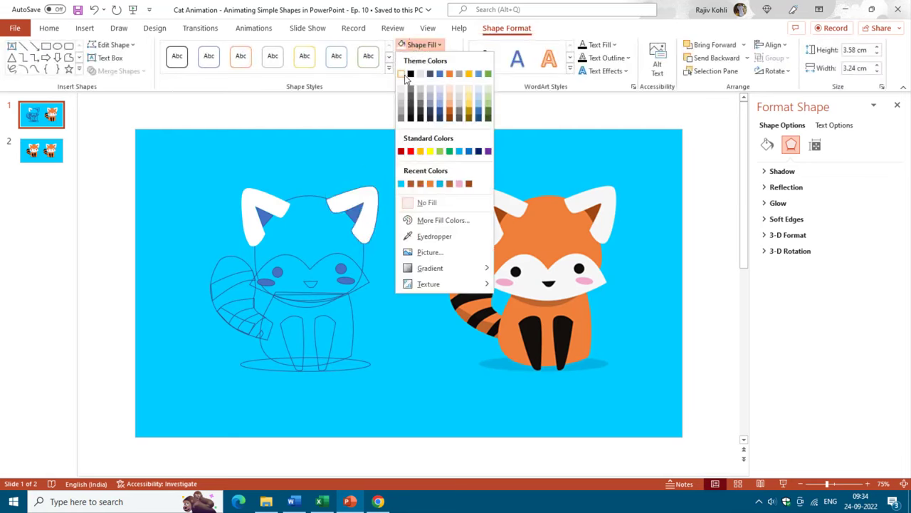
pyautogui.click(405, 74)
pyautogui.click(426, 58)
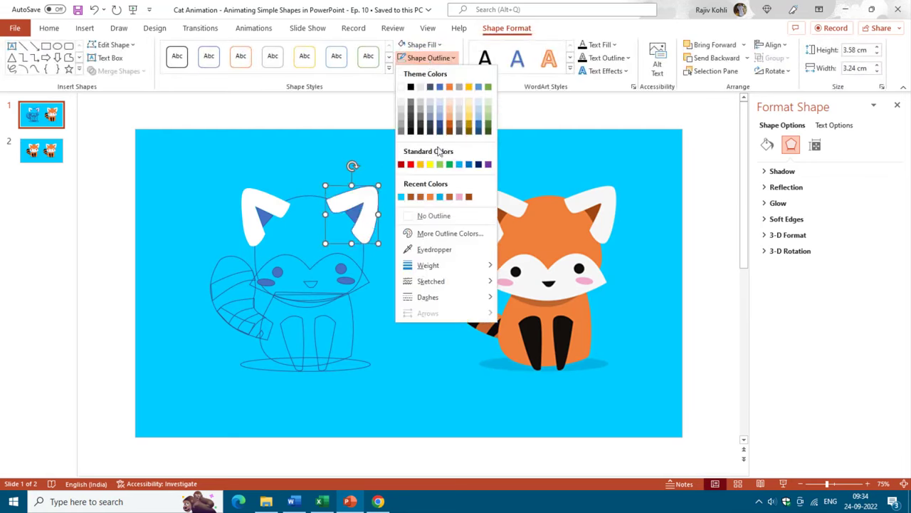
pyautogui.click(438, 221)
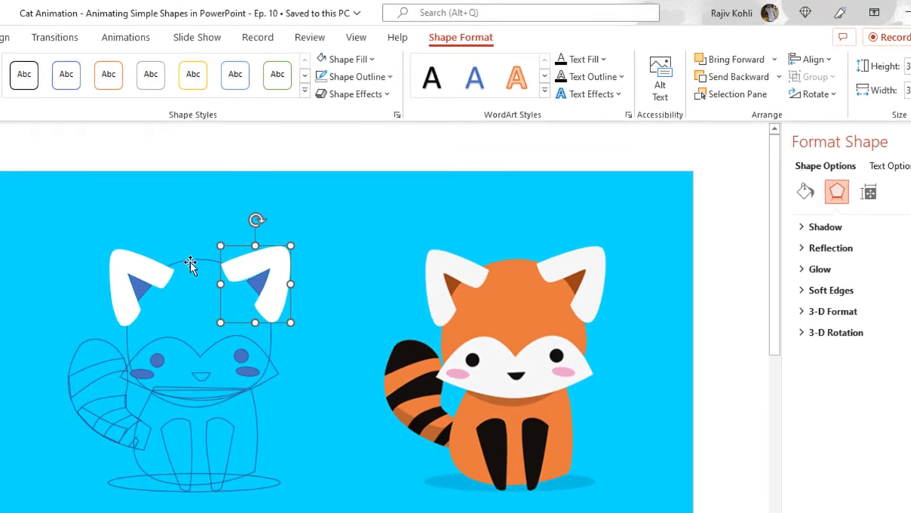
# - Eyedropper-fill the head with the reference panda's orange, then check its outline colour choices
pyautogui.click(190, 262)
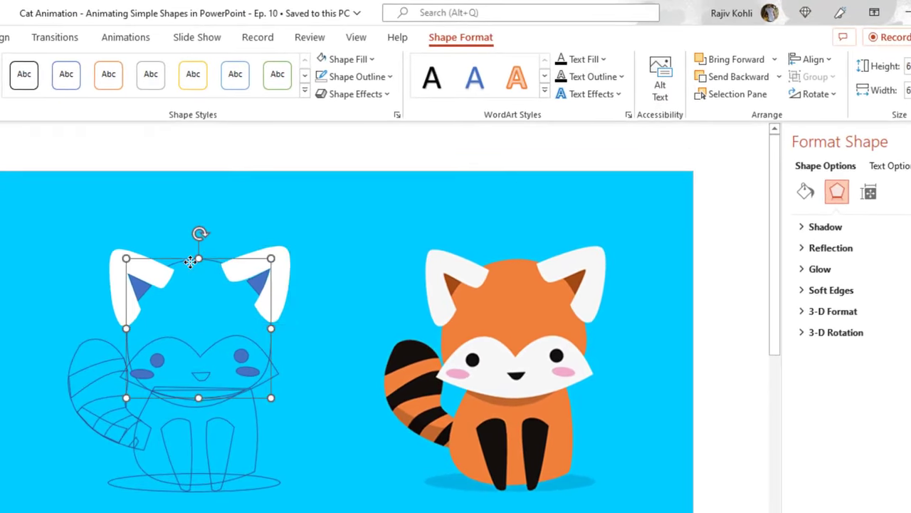
pyautogui.click(346, 61)
pyautogui.click(372, 313)
pyautogui.click(517, 290)
pyautogui.click(390, 76)
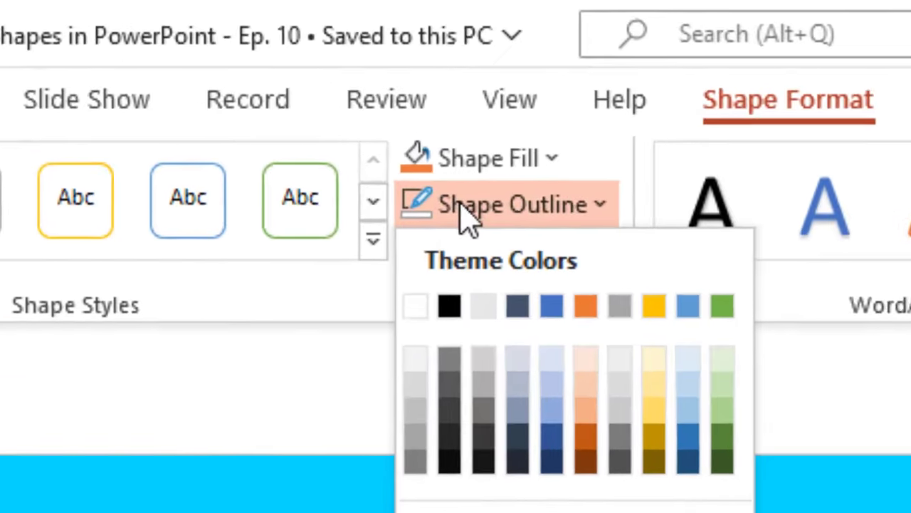
pyautogui.click(335, 78)
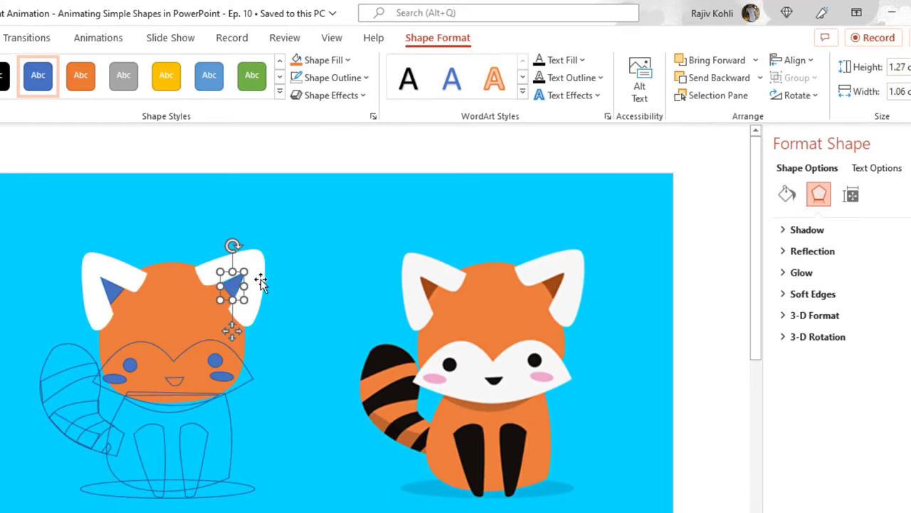
# - Fill the first inner ear triangle with the reference panda's brown using the eyedropper
pyautogui.click(319, 63)
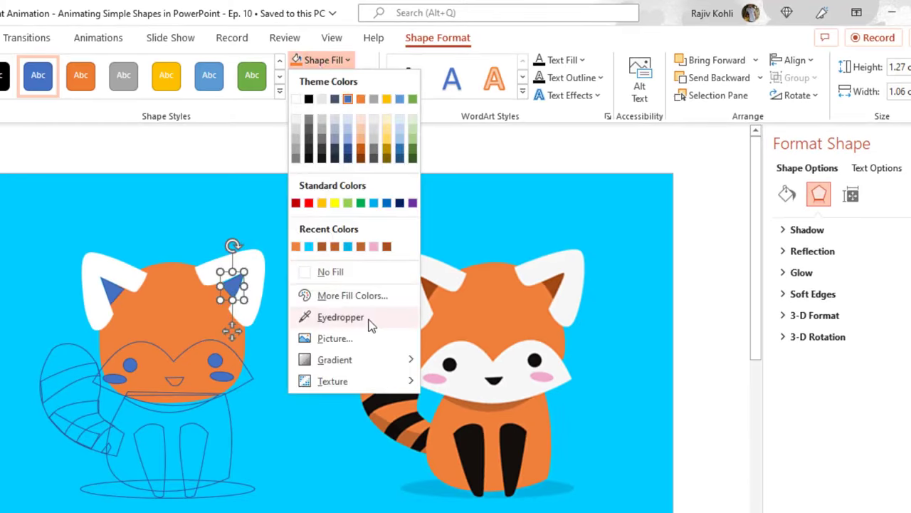
pyautogui.click(341, 317)
pyautogui.click(566, 275)
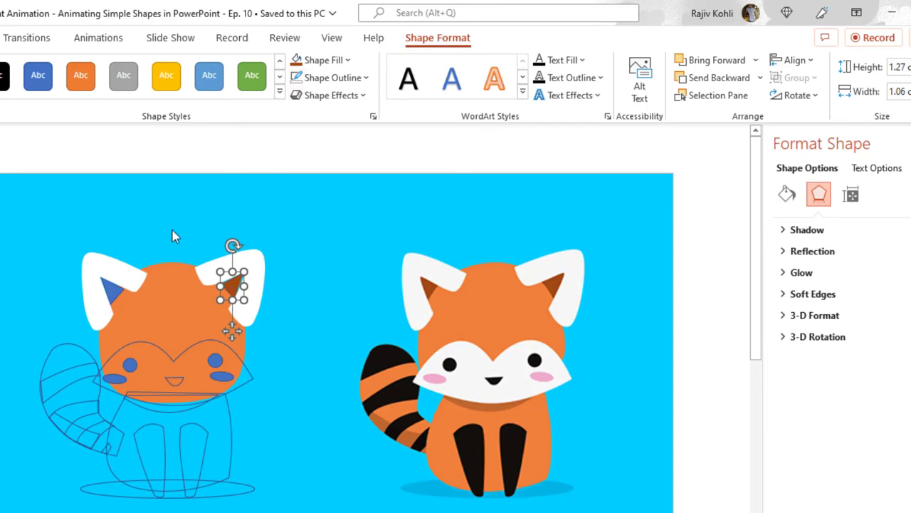
# - Give the left ear's blue triangle the same brown, then select the right ear shapes
pyautogui.click(116, 285)
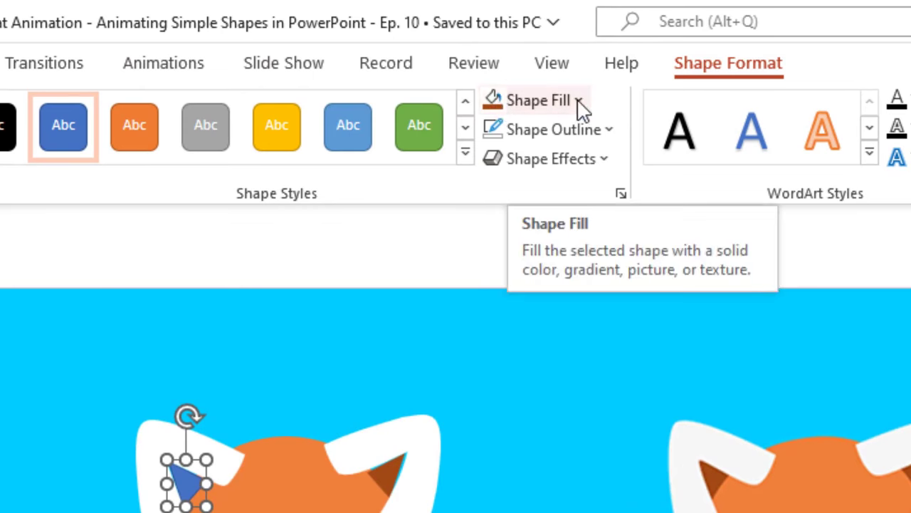
pyautogui.click(491, 100)
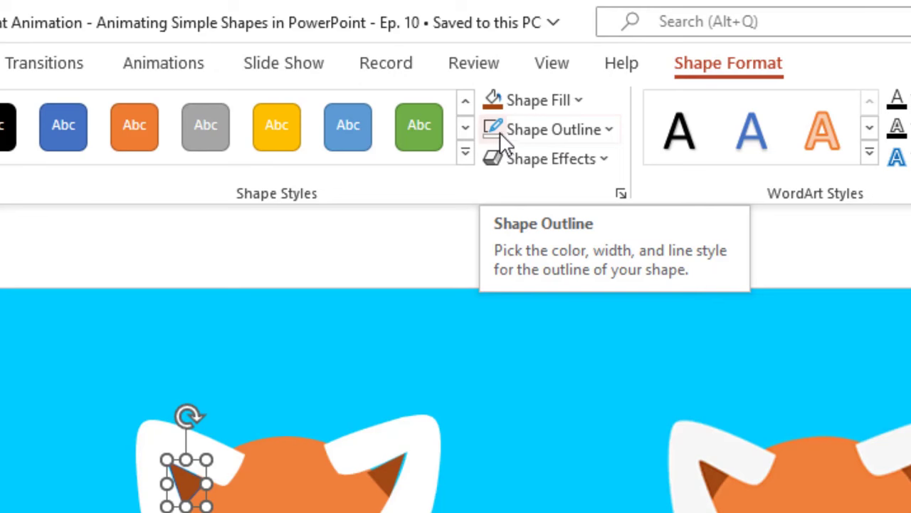
pyautogui.click(493, 132)
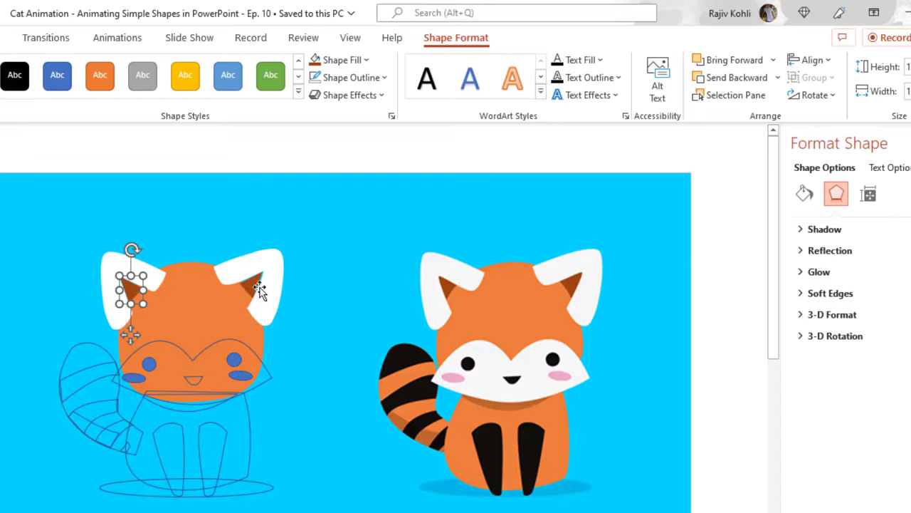
pyautogui.click(386, 476)
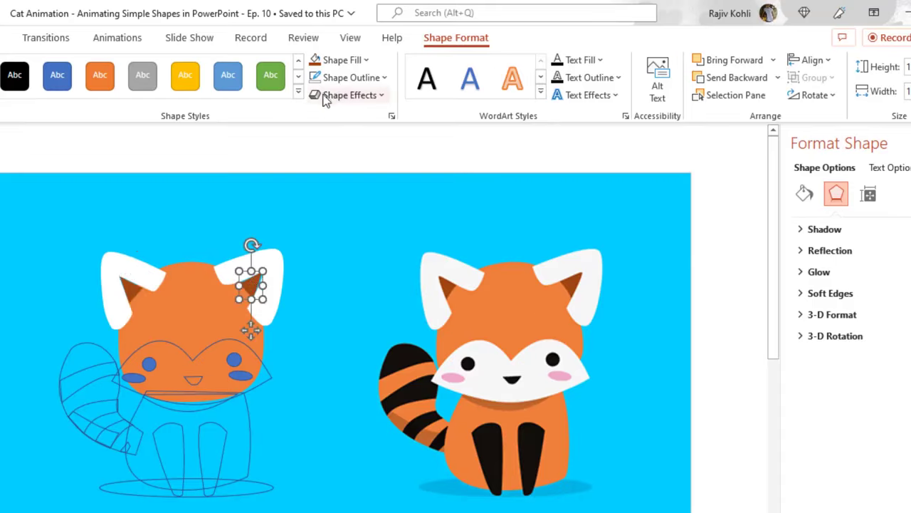
pyautogui.click(275, 266)
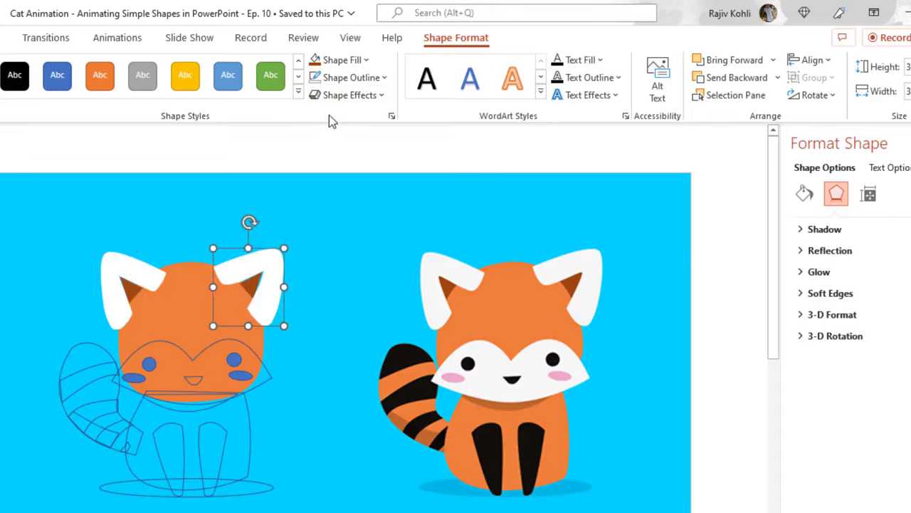
# - Fill the panda's face mask white
pyautogui.click(181, 350)
pyautogui.click(343, 61)
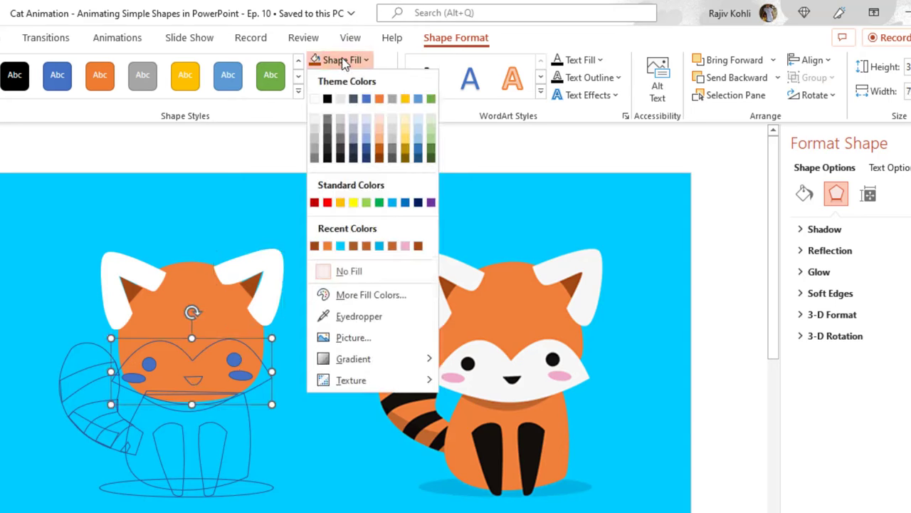
pyautogui.click(314, 100)
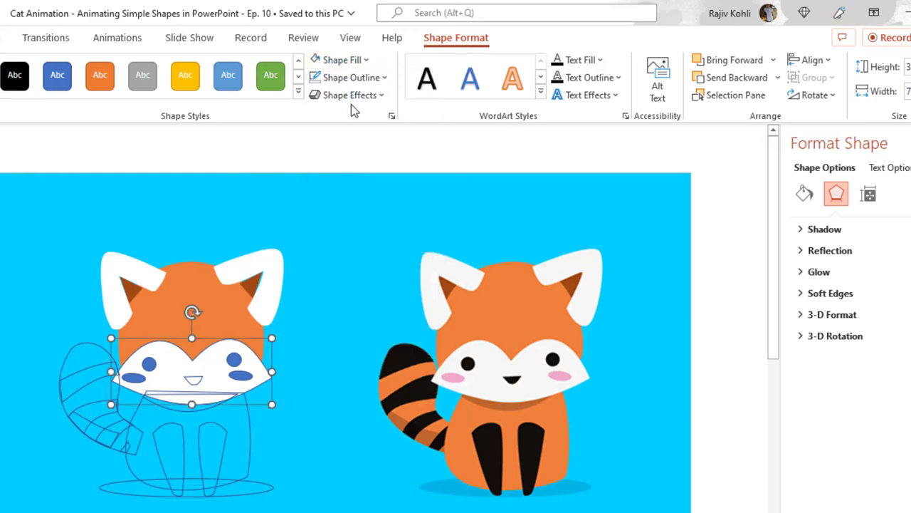
# - Select both eyes and fill them black
pyautogui.click(150, 364)
pyautogui.scroll(1, 276, 371)
pyautogui.scroll(1, 277, 372)
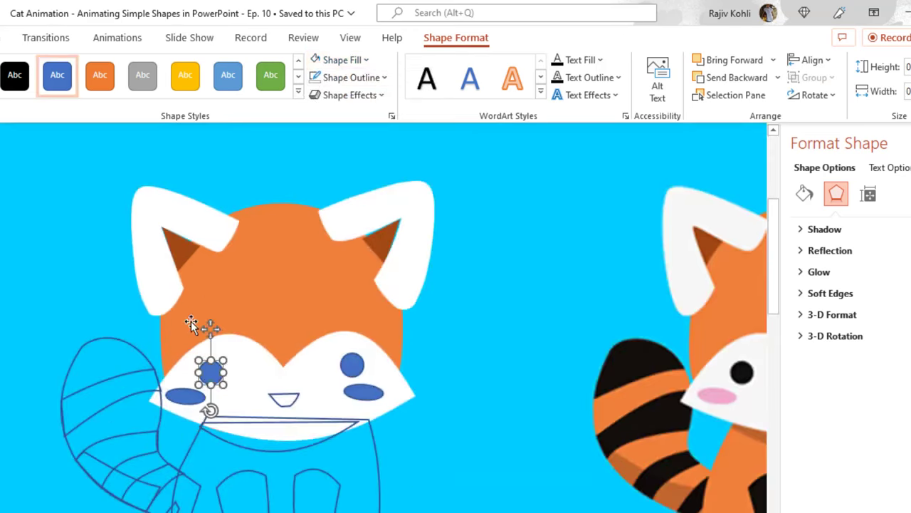
pyautogui.scroll(-1, 294, 398)
pyautogui.scroll(-1, 297, 398)
pyautogui.scroll(1, 296, 397)
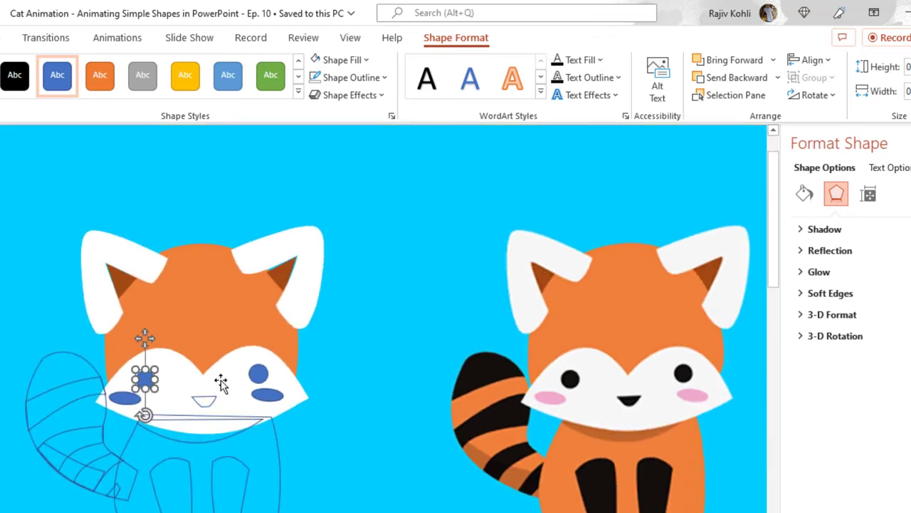
pyautogui.keyDown('shift'); pyautogui.click(258, 374); pyautogui.keyUp('shift')
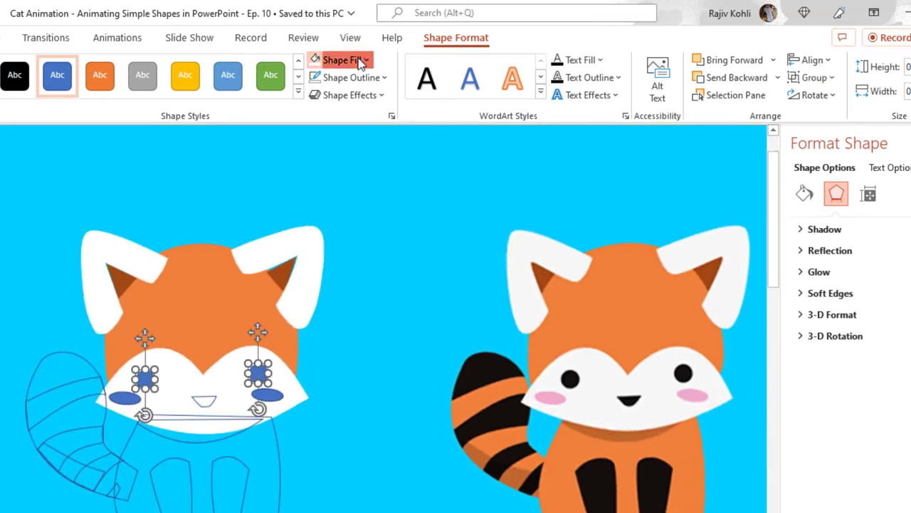
pyautogui.click(364, 59)
pyautogui.click(326, 94)
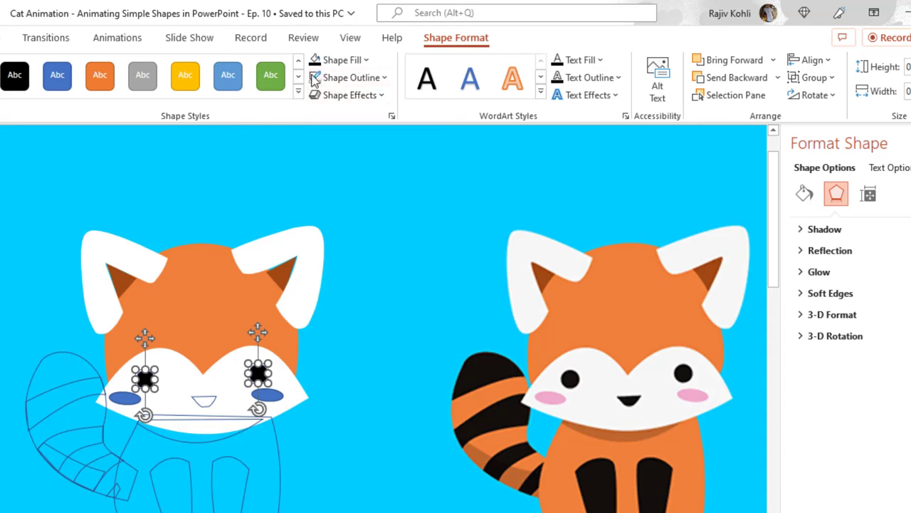
# - Fill both cheeks with the reference panda's pink using the eyedropper
pyautogui.click(131, 399)
pyautogui.keyDown('shift'); pyautogui.click(268, 395); pyautogui.keyUp('shift')
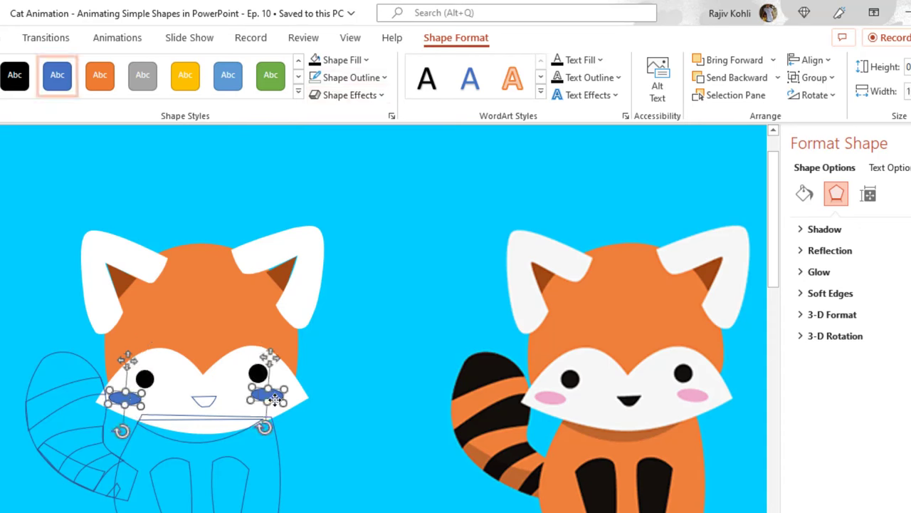
pyautogui.click(364, 60)
pyautogui.click(356, 317)
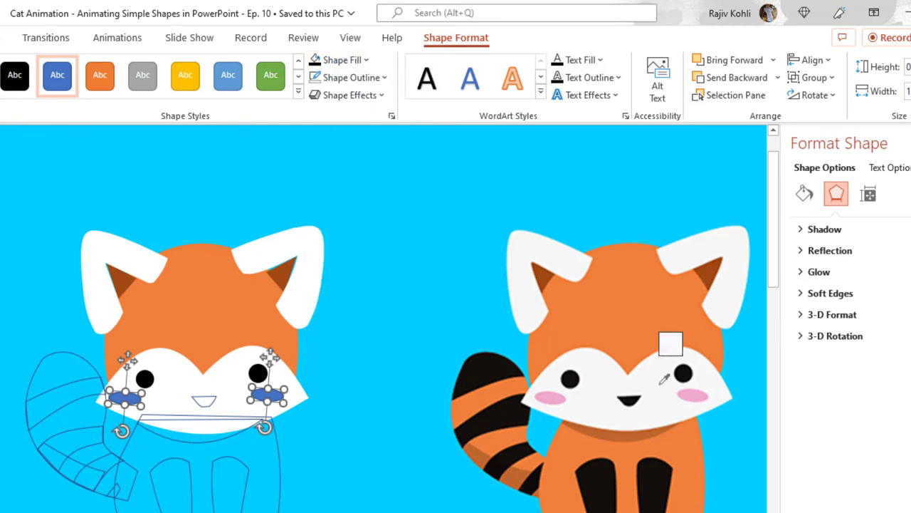
pyautogui.click(698, 391)
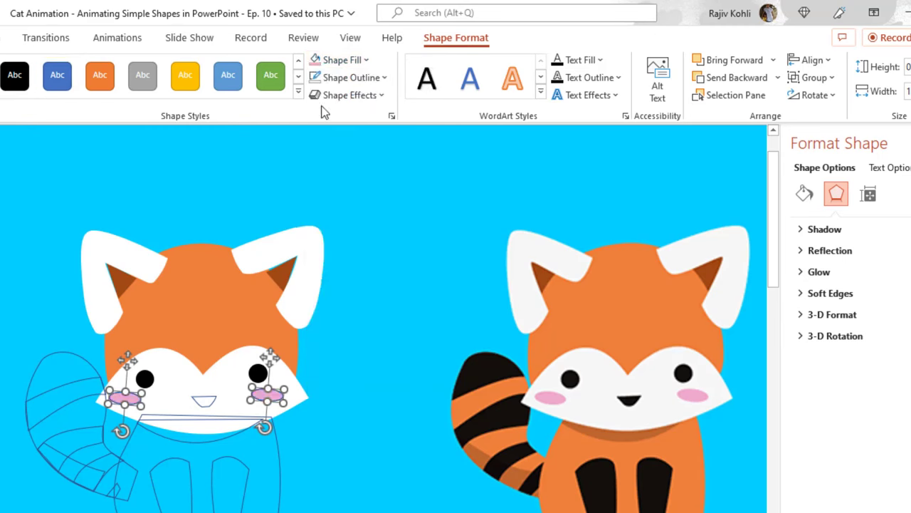
# - Make the pink cheek fill partly transparent through More Fill Colors
pyautogui.click(352, 60)
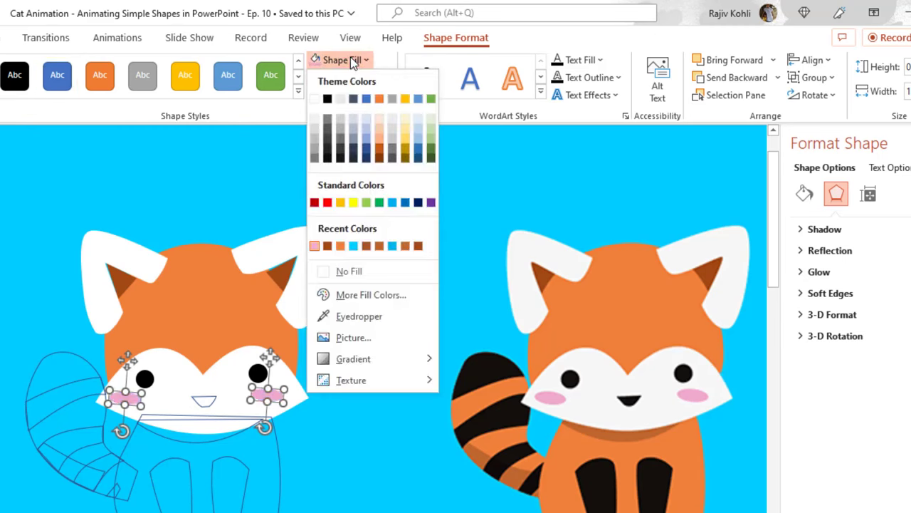
pyautogui.click(359, 304)
pyautogui.moveTo(107, 478); pyautogui.dragTo(132, 480)
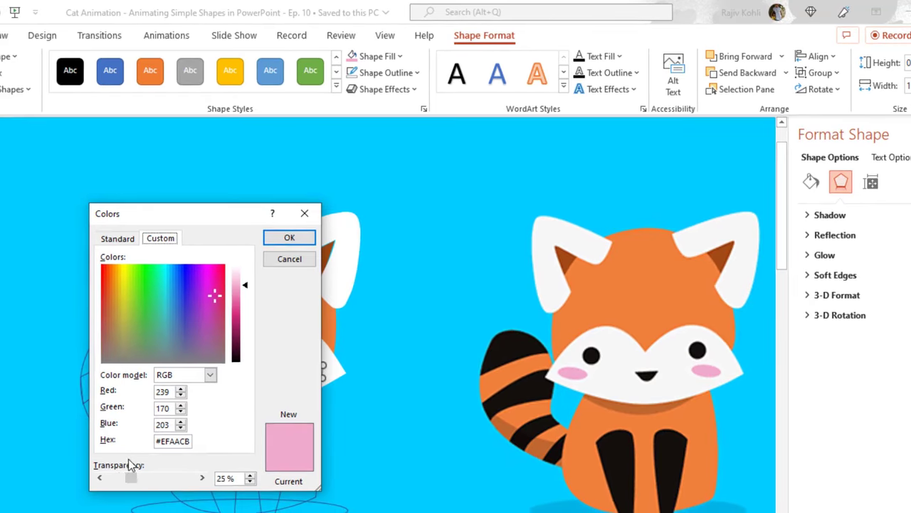
pyautogui.click(283, 241)
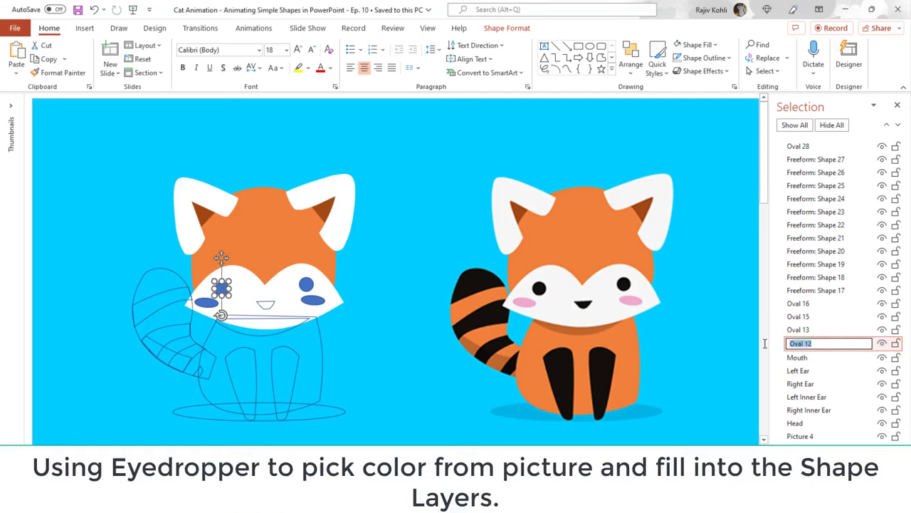
# - Rename Oval 12 to 'Right Eye' and fill the other eye with the reference's black
pyautogui.click(507, 28)
pyautogui.click(421, 44)
pyautogui.click(431, 234)
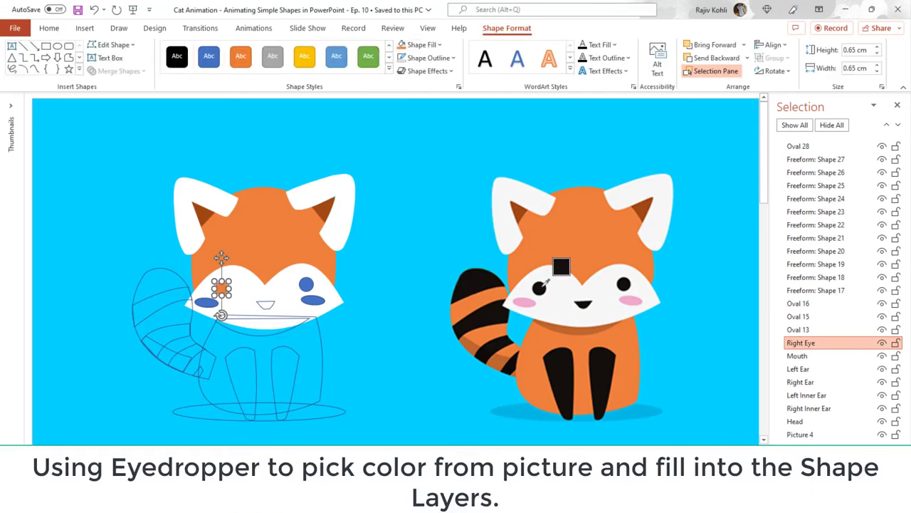
pyautogui.click(539, 288)
pyautogui.click(306, 285)
# - Rename Oval 16 to 'Left Blush' and apply the pink blush fill
pyautogui.click(313, 300)
pyautogui.doubleClick(798, 304)
pyautogui.write('Left Blush')
pyautogui.press('Return')
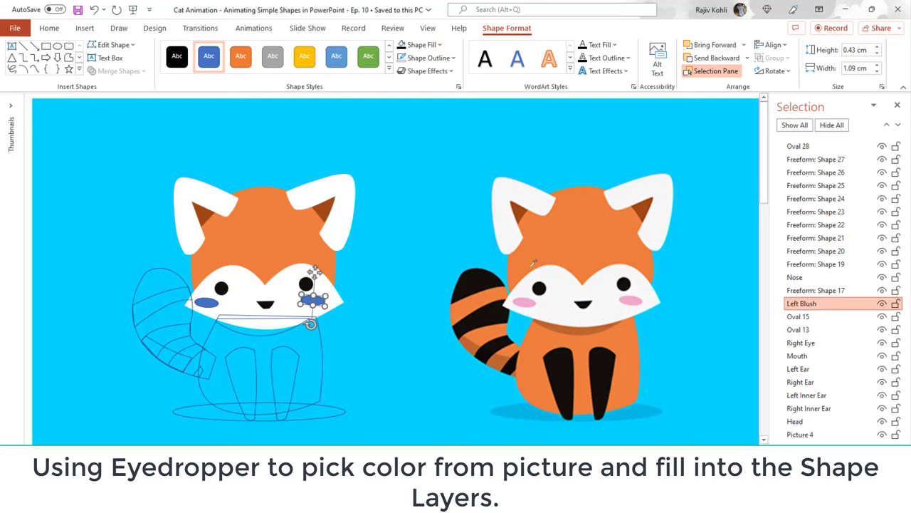
pyautogui.click(422, 44)
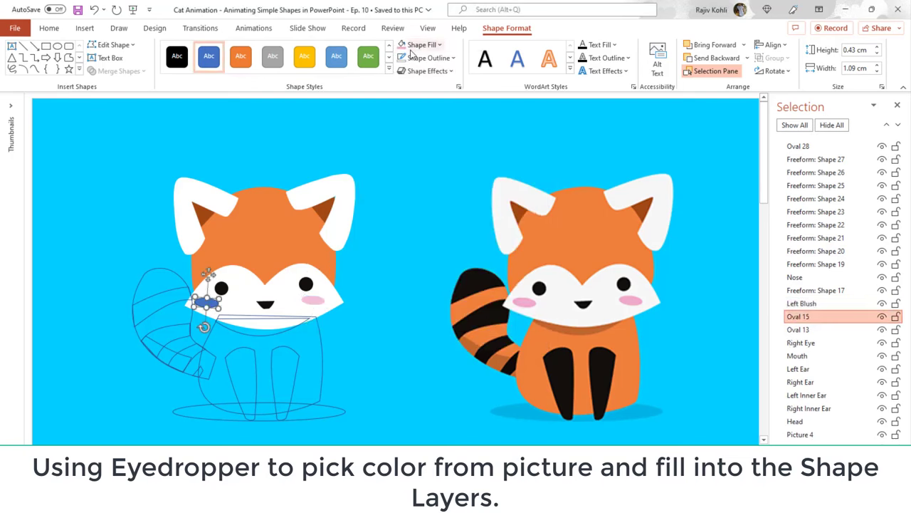
pyautogui.click(263, 324)
# - Sample the chin colour from the reference and fill the body orange
pyautogui.click(421, 44)
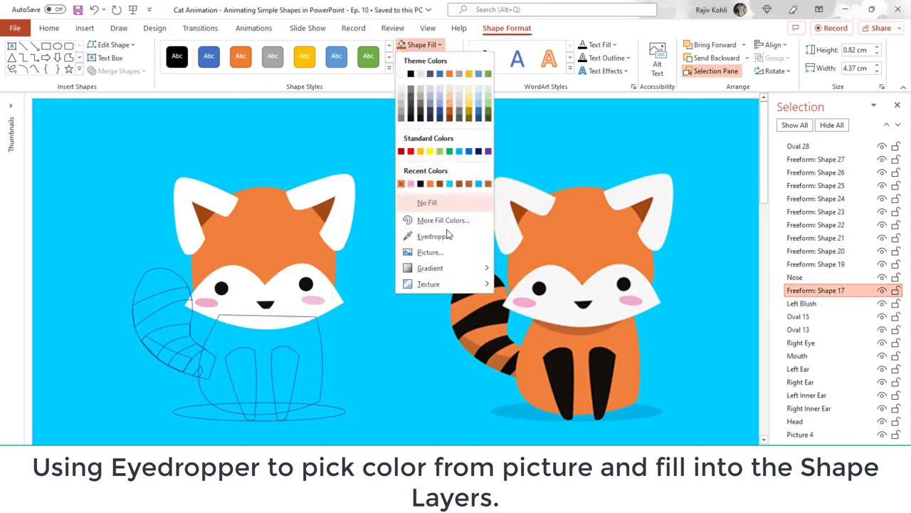
pyautogui.click(434, 235)
pyautogui.click(583, 321)
pyautogui.click(422, 44)
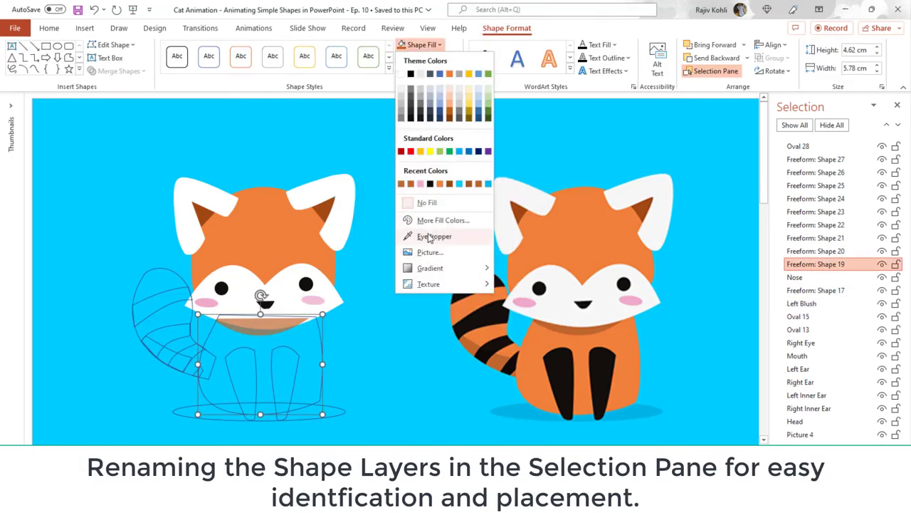
# - Send the body behind, rename Shape 21 to 'Left Leg', and fill the legs black
pyautogui.click(434, 236)
pyautogui.click(582, 371)
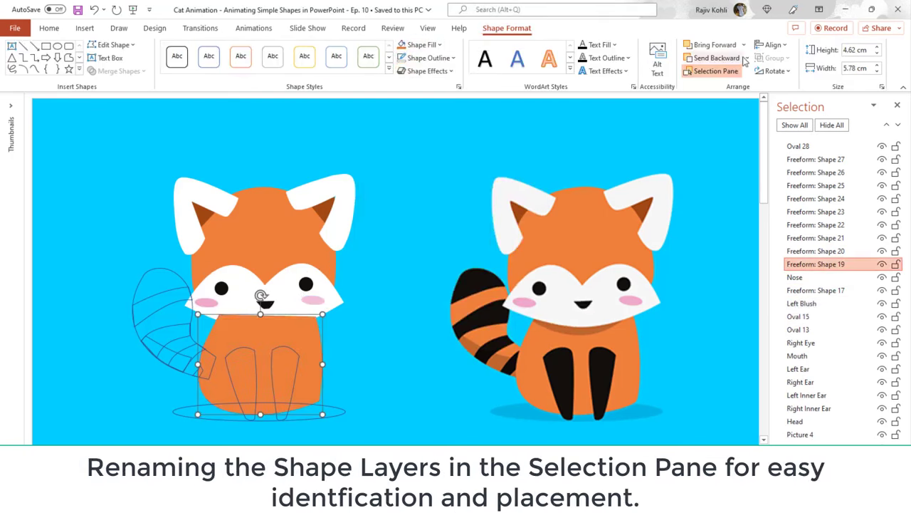
pyautogui.doubleClick(819, 237)
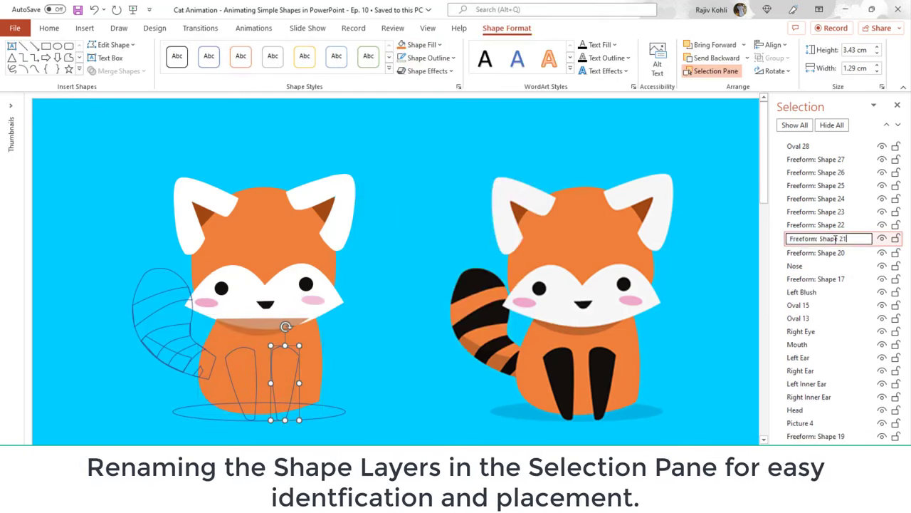
pyautogui.write('Left Leg')
pyautogui.press('Return')
pyautogui.click(621, 349)
# - Rename layers Shape 20, Oval 13 and Oval 15 to 'Right Leg', 'Left Eye' and 'Right Blush'
pyautogui.doubleClick(816, 251)
pyautogui.write('Right Leg')
pyautogui.press('Return')
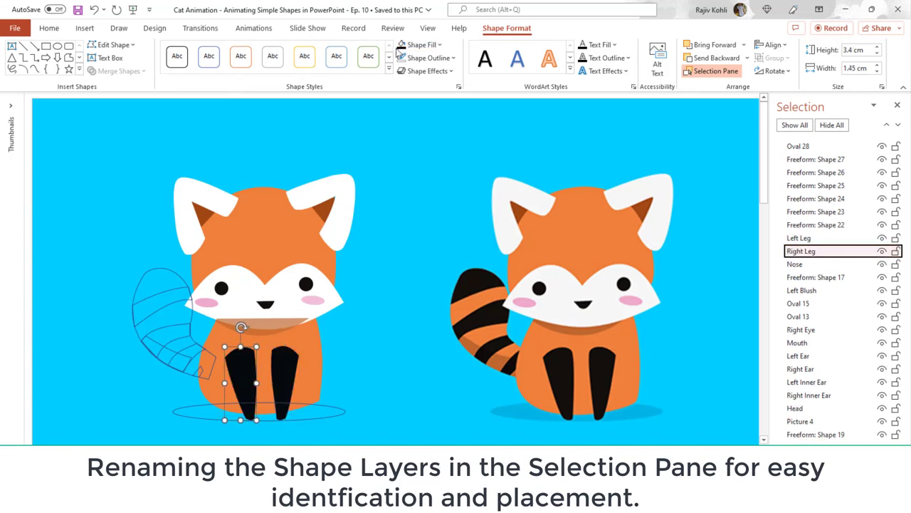
pyautogui.doubleClick(798, 317)
pyautogui.write('Left Eye')
pyautogui.press('Return')
pyautogui.doubleClick(798, 304)
pyautogui.write('Right Blush')
# - Send the chin backward, rename Oval 28 to 'Shadow', and send it to the back
pyautogui.click(263, 324)
pyautogui.click(714, 58)
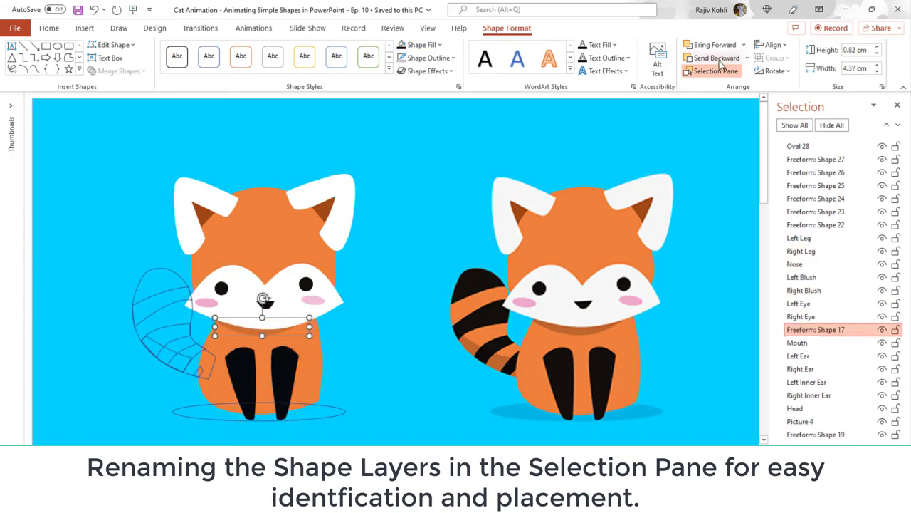
pyautogui.doubleClick(798, 146)
pyautogui.write('Shadow')
pyautogui.press('Return')
pyautogui.hotkey('ctrl', 'shift', '[')
# - Fill the tail base black and colour the tail stripes orange and darker orange
pyautogui.click(167, 285)
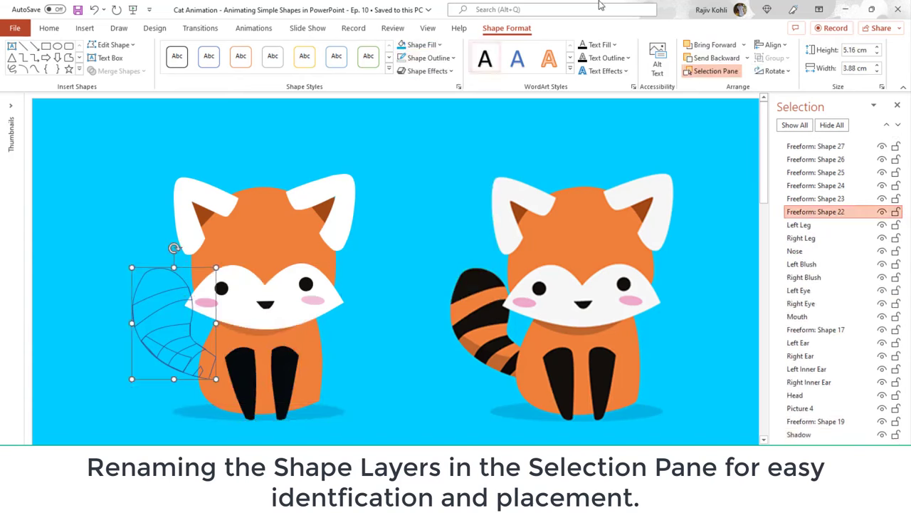
pyautogui.click(426, 45)
pyautogui.click(439, 45)
pyautogui.click(218, 335)
pyautogui.scroll(3, 218, 335)
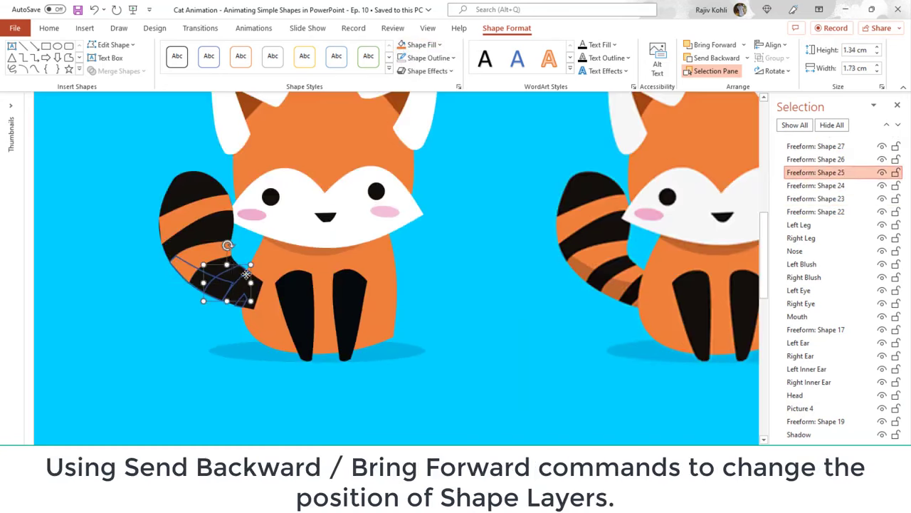
pyautogui.click(241, 297)
pyautogui.click(188, 267)
pyautogui.click(202, 228)
pyautogui.click(439, 45)
pyautogui.click(435, 212)
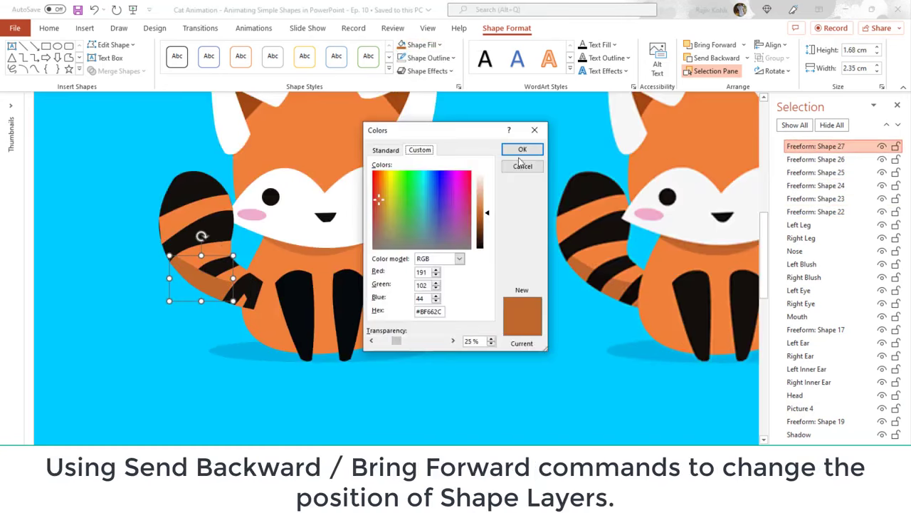
# - Group the tail stripes with the tail and name the group 'Tail'
pyautogui.click(523, 149)
pyautogui.keyDown('shift'); pyautogui.click(242, 292); pyautogui.keyUp('shift')
pyautogui.keyDown('shift'); pyautogui.click(221, 270); pyautogui.keyUp('shift')
pyautogui.keyDown('shift'); pyautogui.click(208, 249); pyautogui.keyUp('shift')
pyautogui.hotkey('ctrl', 'g')
pyautogui.doubleClick(791, 146)
pyautogui.write('Tail')
pyautogui.press('Return')
# - Rename Shape 17 to 'Neck Shadow' and Freeform: Shape 19 to 'Body', then select the reference picture
pyautogui.doubleClick(807, 265)
pyautogui.write('Neck Shadow')
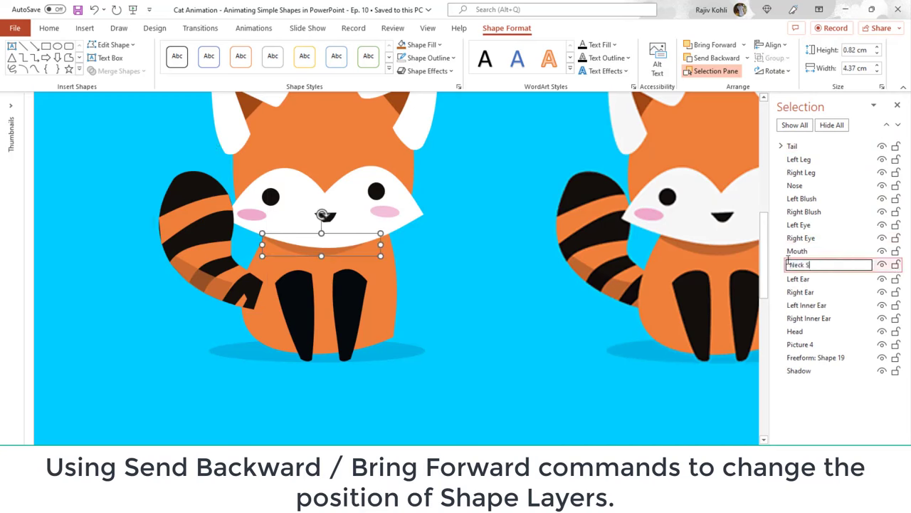
pyautogui.press('Return')
pyautogui.click(816, 356)
pyautogui.write('Body')
pyautogui.press('Return')
pyautogui.scroll(-3, 399, 284)
pyautogui.click(663, 284)
pyautogui.click(352, 433)
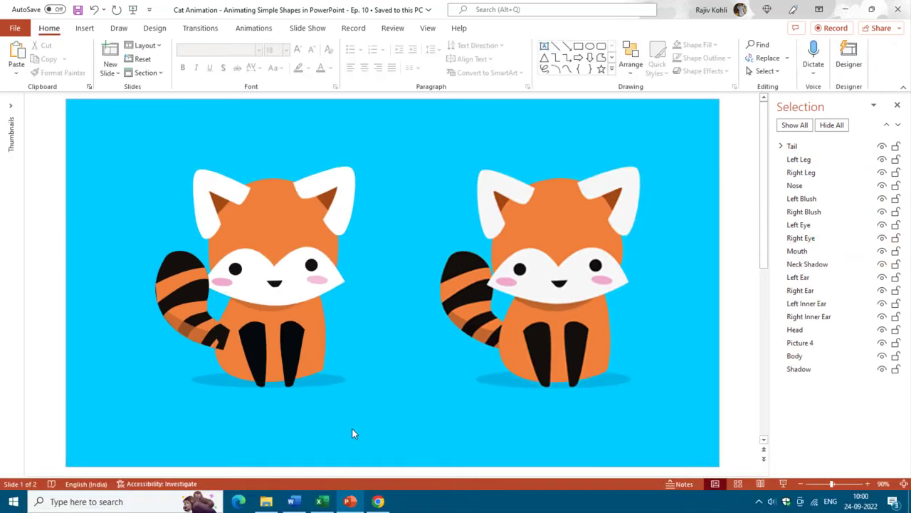